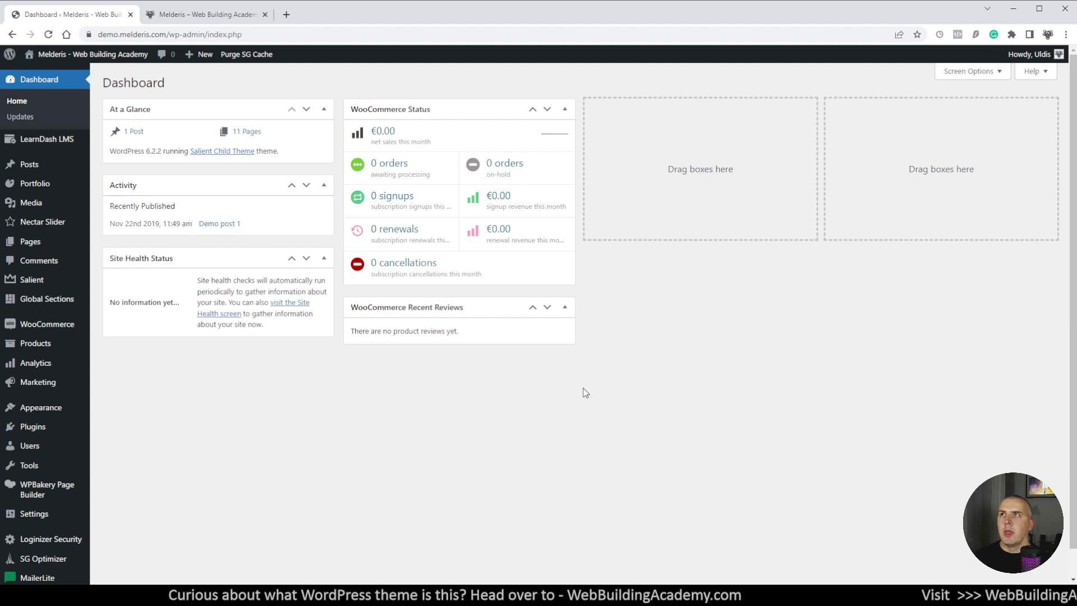
Examine the copyright line with its year and site name in the live home page's footer
click(204, 18)
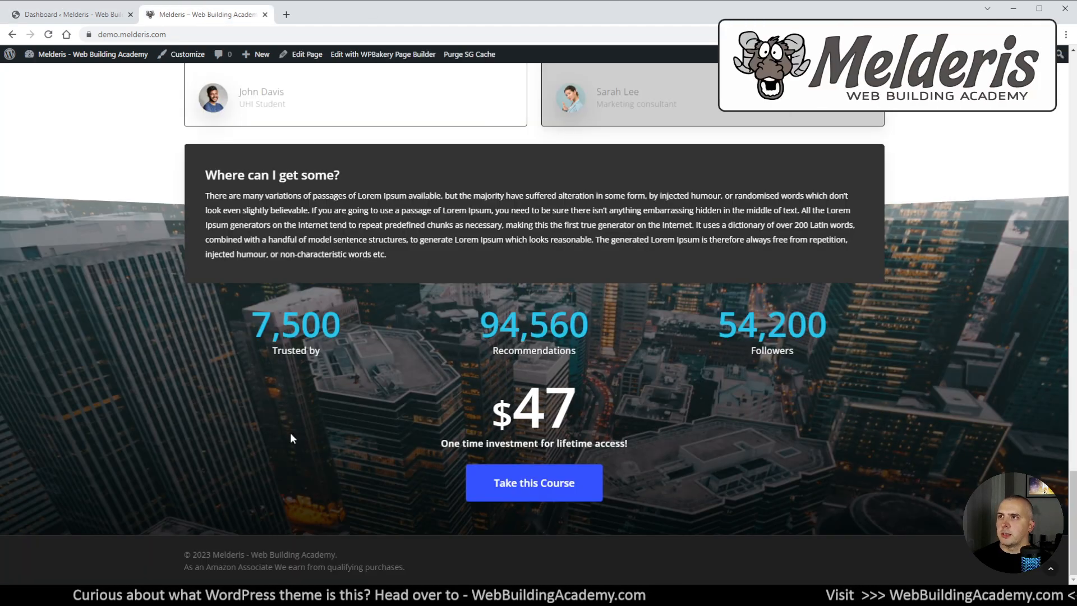
drag(187, 555, 338, 553)
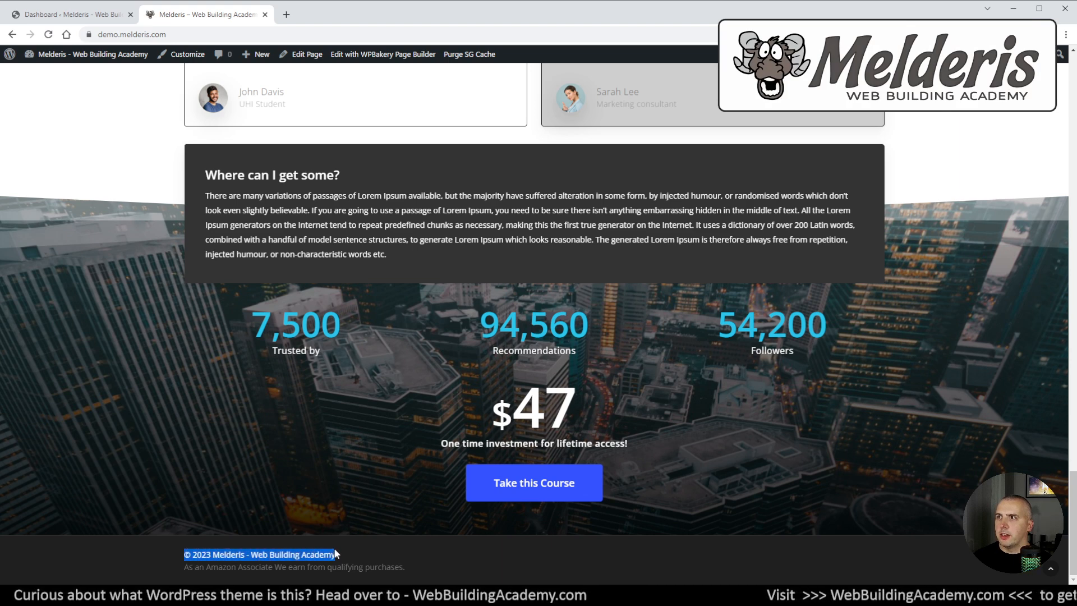
click(183, 555)
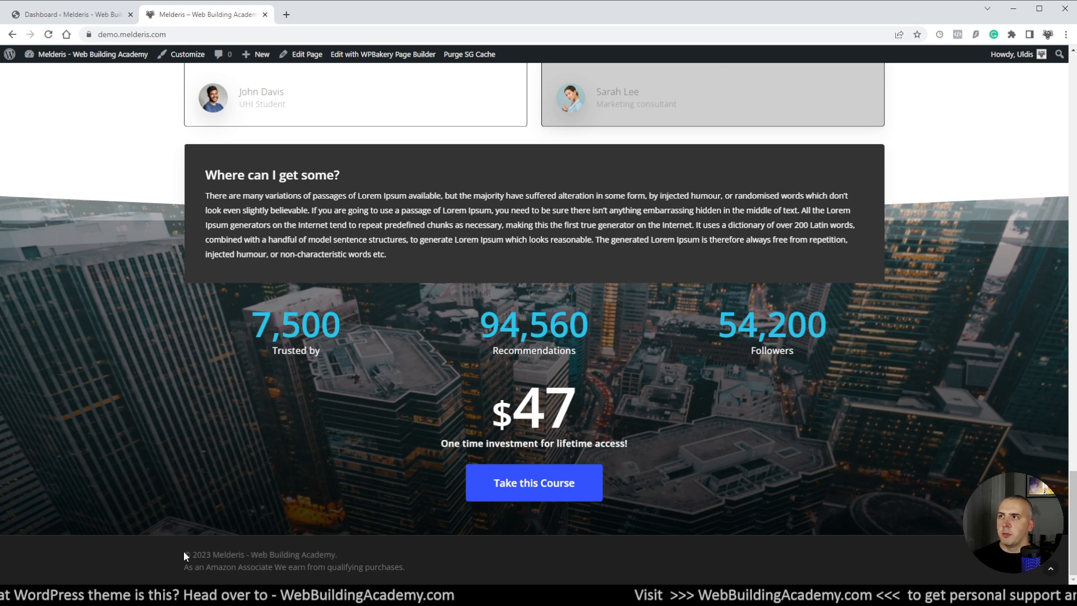
drag(184, 553, 213, 555)
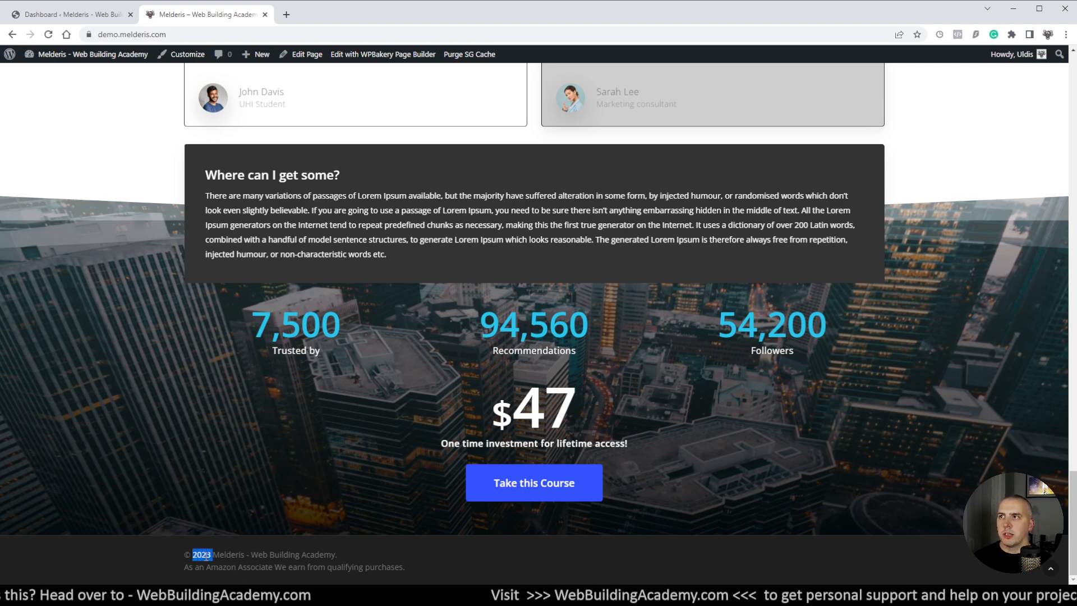
click(228, 554)
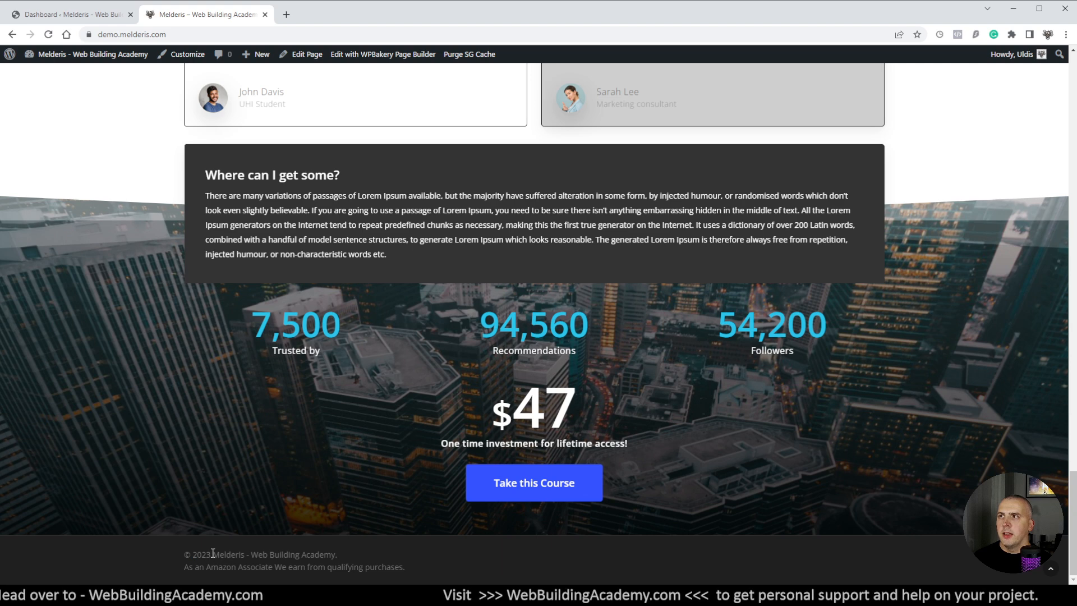
drag(212, 555, 336, 555)
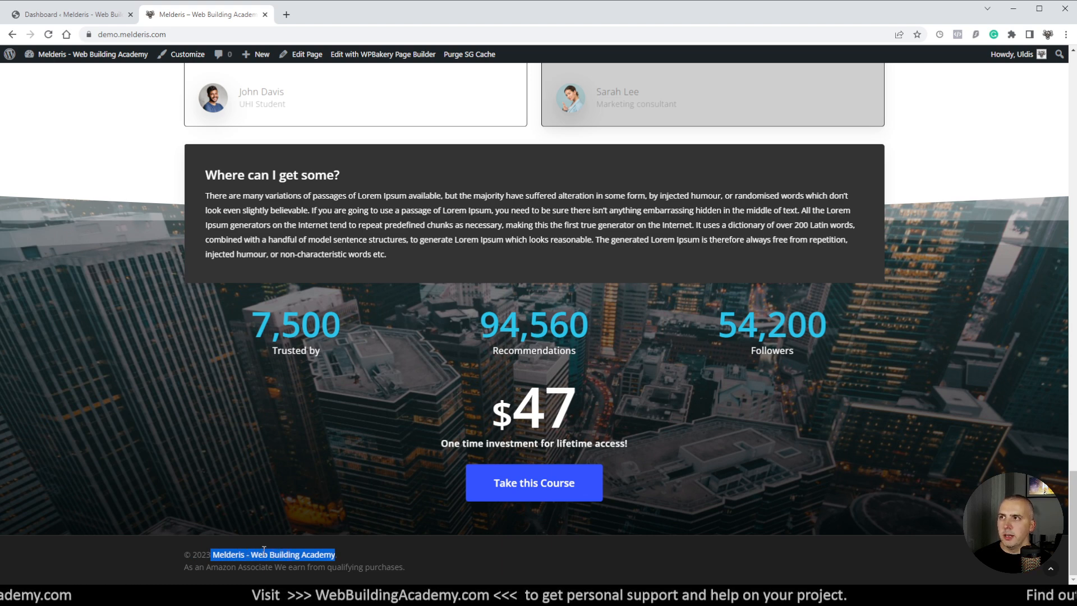
click(189, 556)
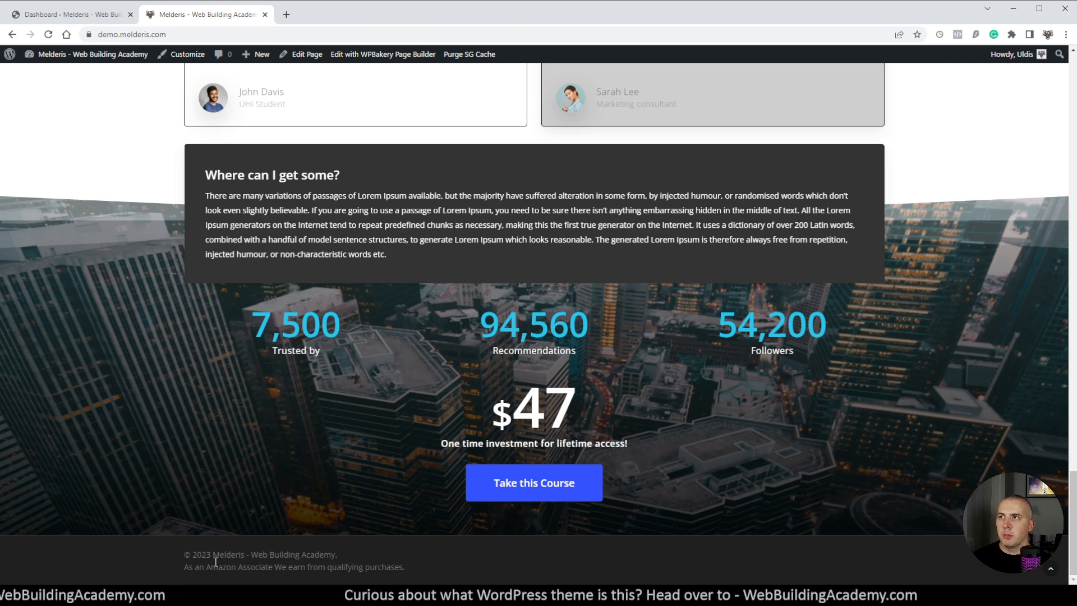
drag(192, 556, 212, 553)
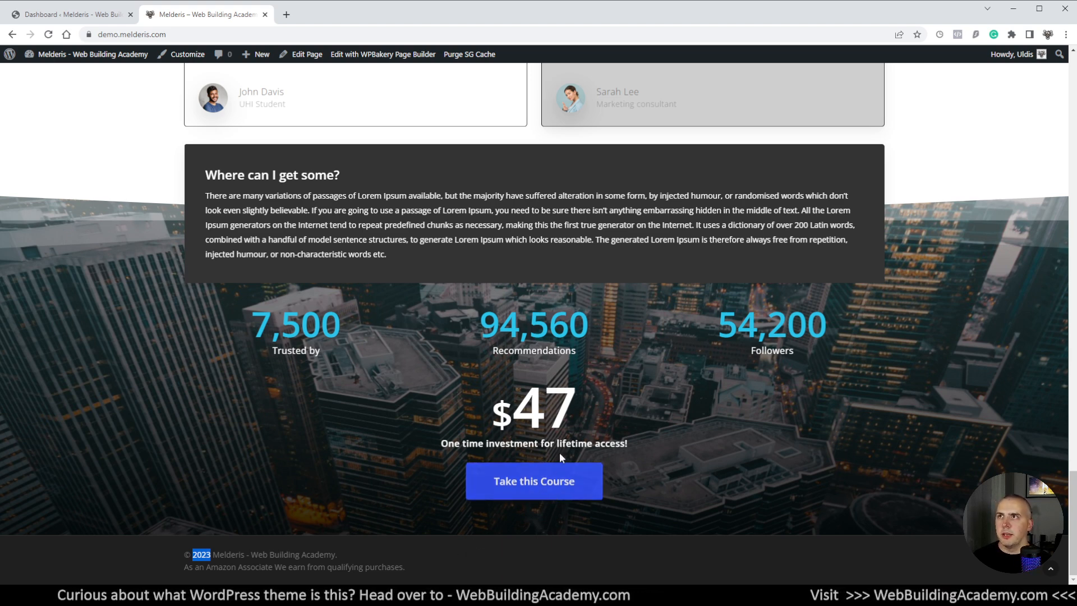
Return to the WordPress dashboard and open the Salient Child Theme's functions.php in the Theme File Editor
click(55, 15)
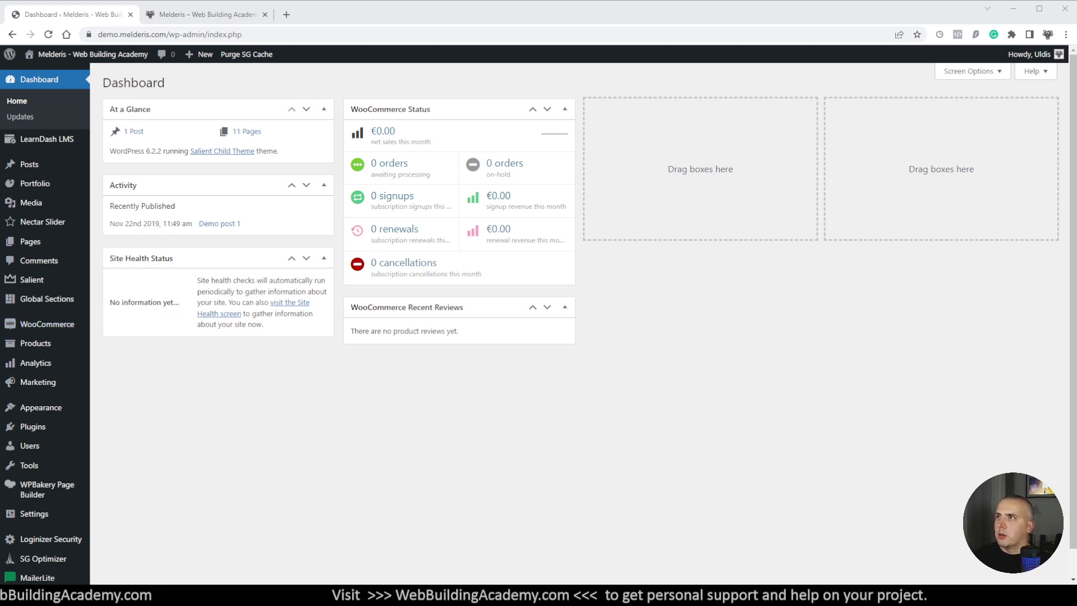
mouse_move(41, 407)
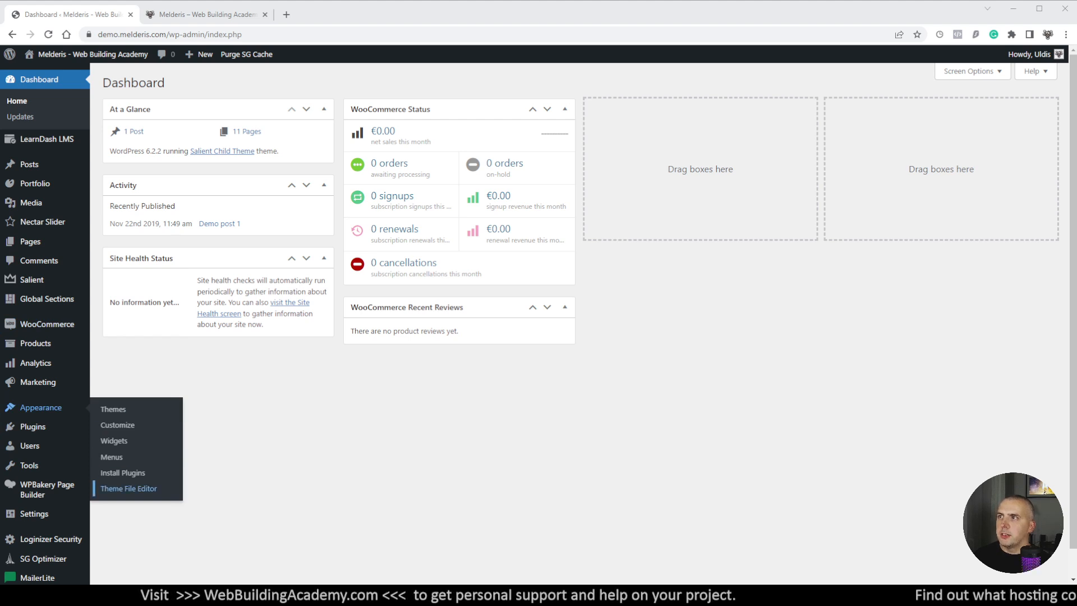
click(121, 493)
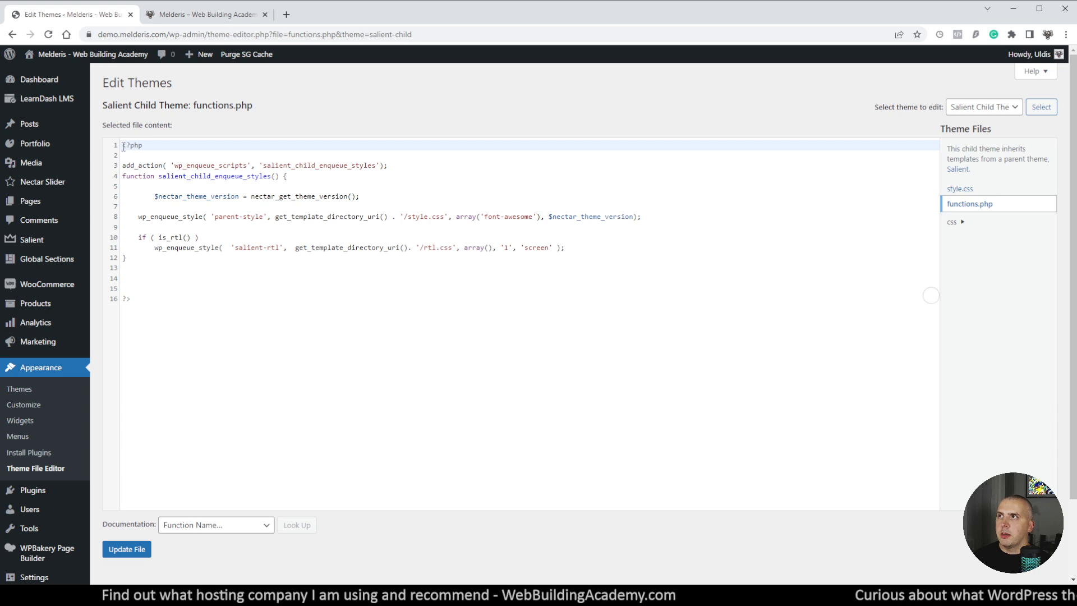
Insert a commented current_year() function returning date('Y') and its 'year' shortcode before the closing PHP tag in functions.php, and save the file
drag(123, 146, 170, 307)
click(139, 282)
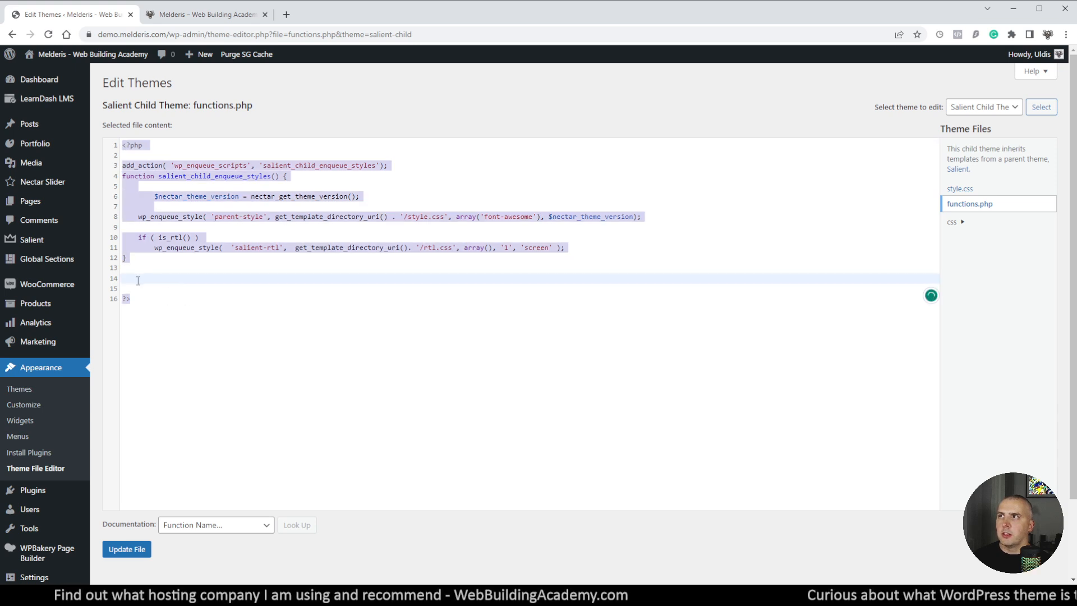
click(196, 317)
click(139, 280)
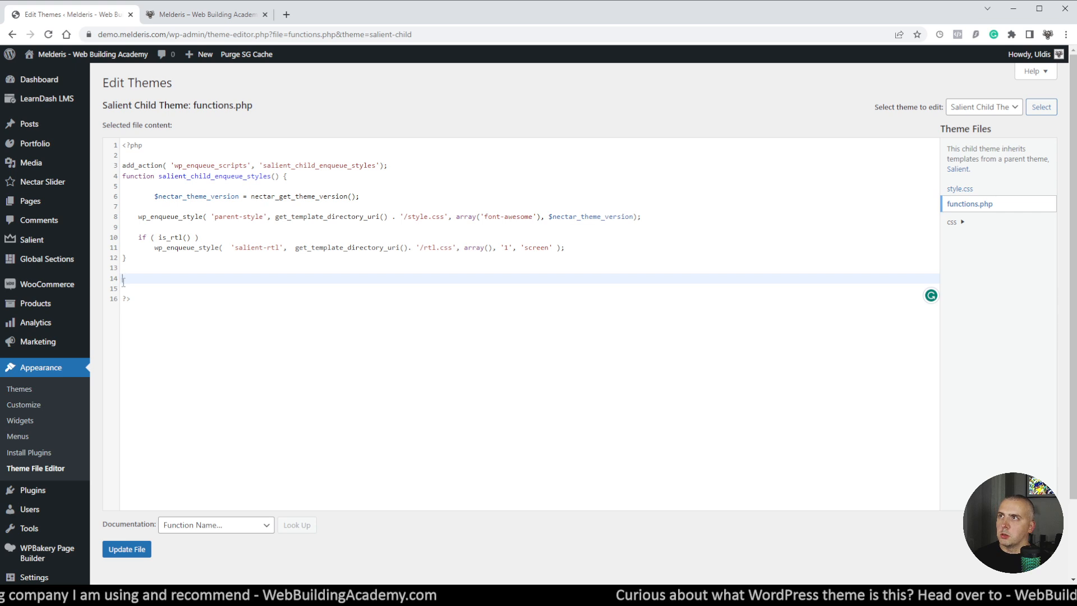
drag(130, 301, 126, 300)
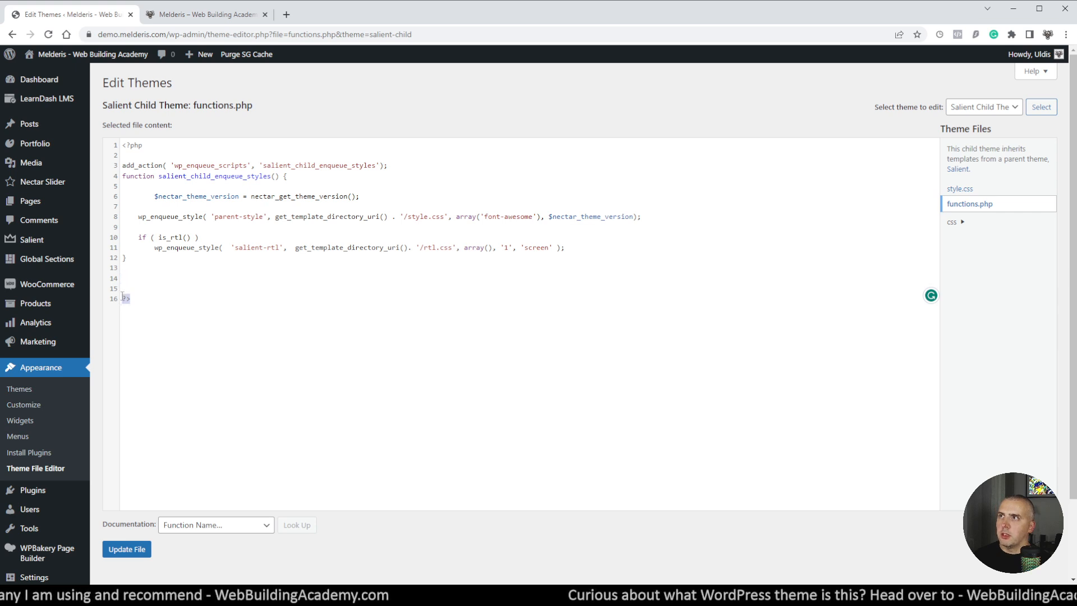
click(122, 280)
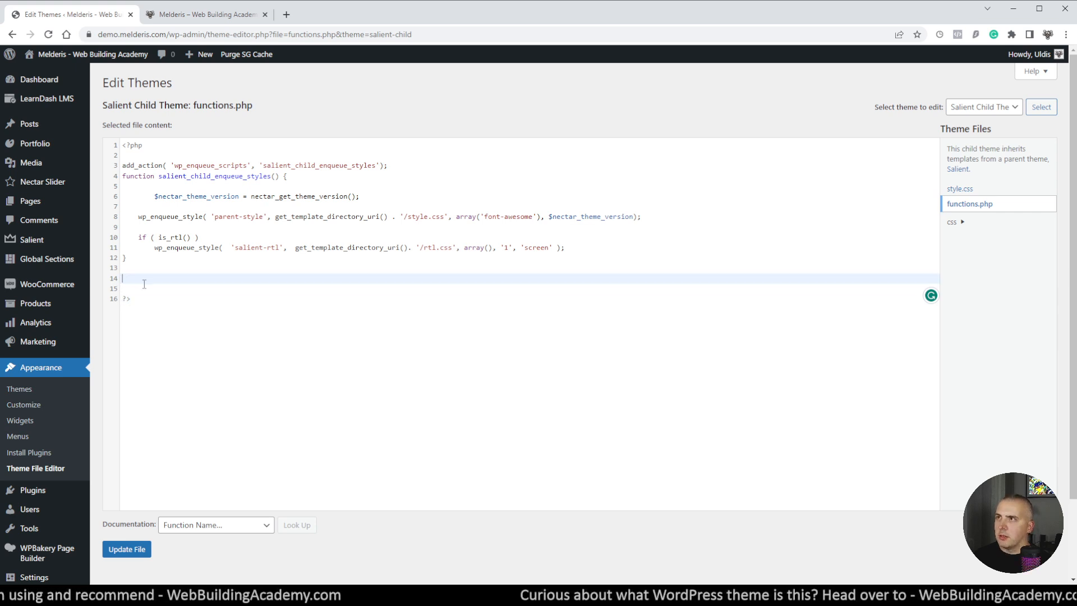
text(/* Current year shortcode for copyright. */ function current_year() {     $year = date('Y');     return $year; } add_shortcode('year', 'current_year');)
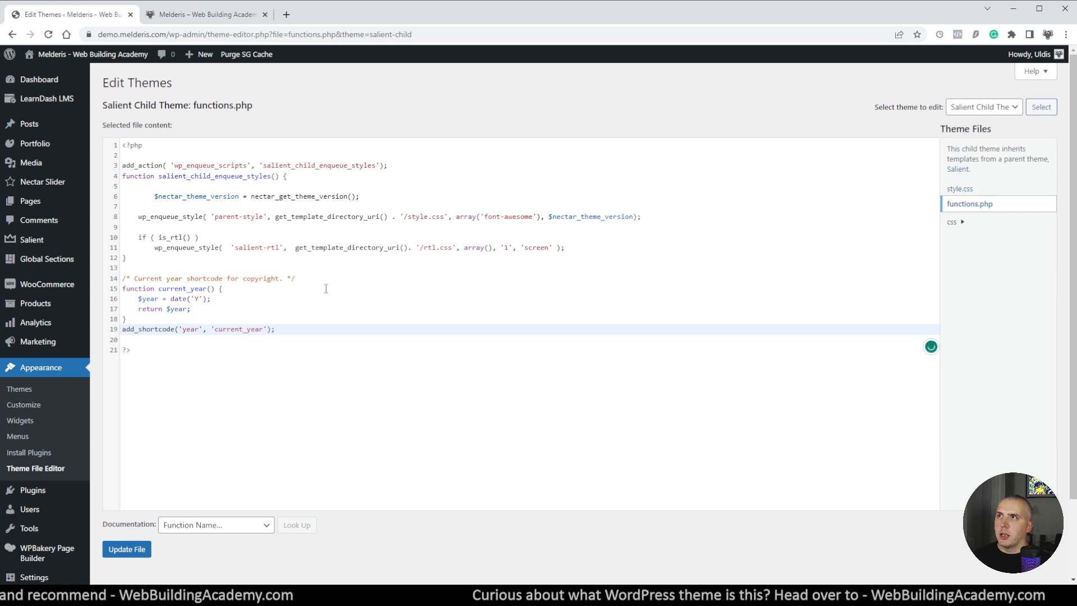
drag(123, 278, 161, 277)
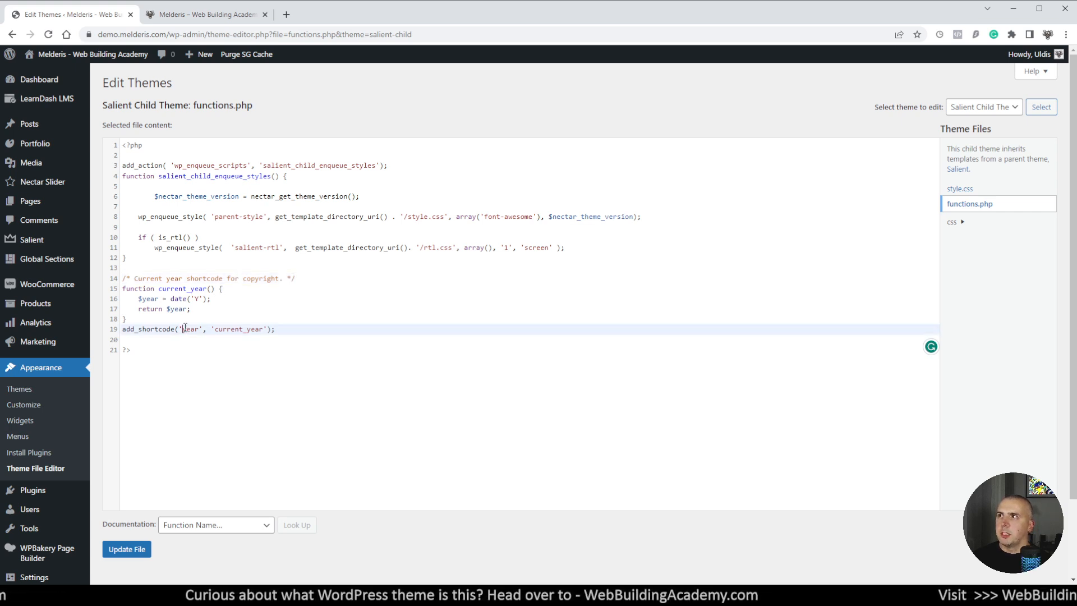
drag(184, 329, 198, 328)
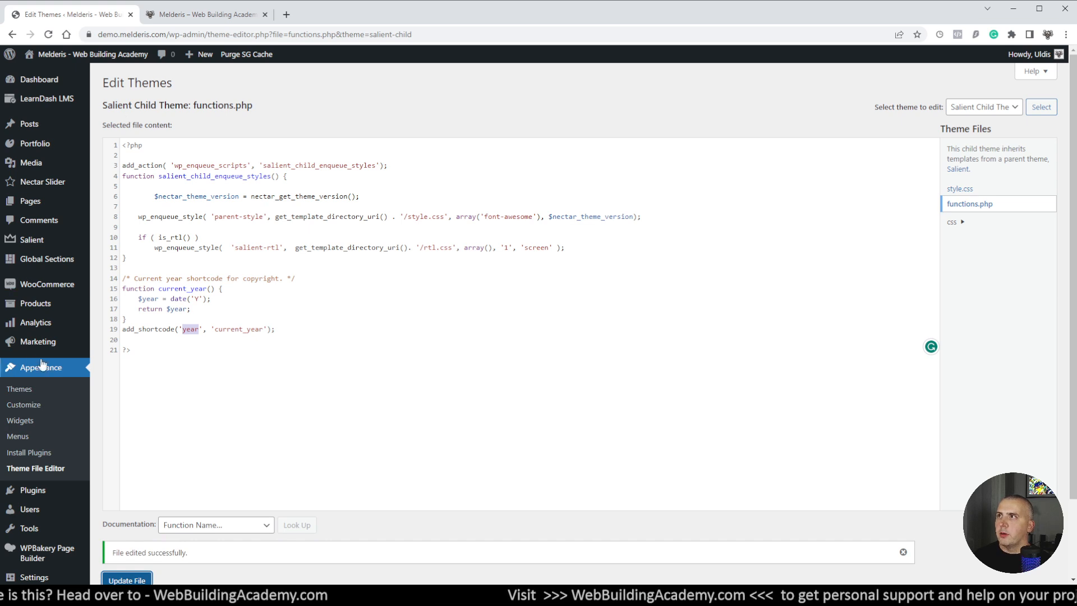
Install and activate the Classic Widgets plugin
mouse_move(87, 210)
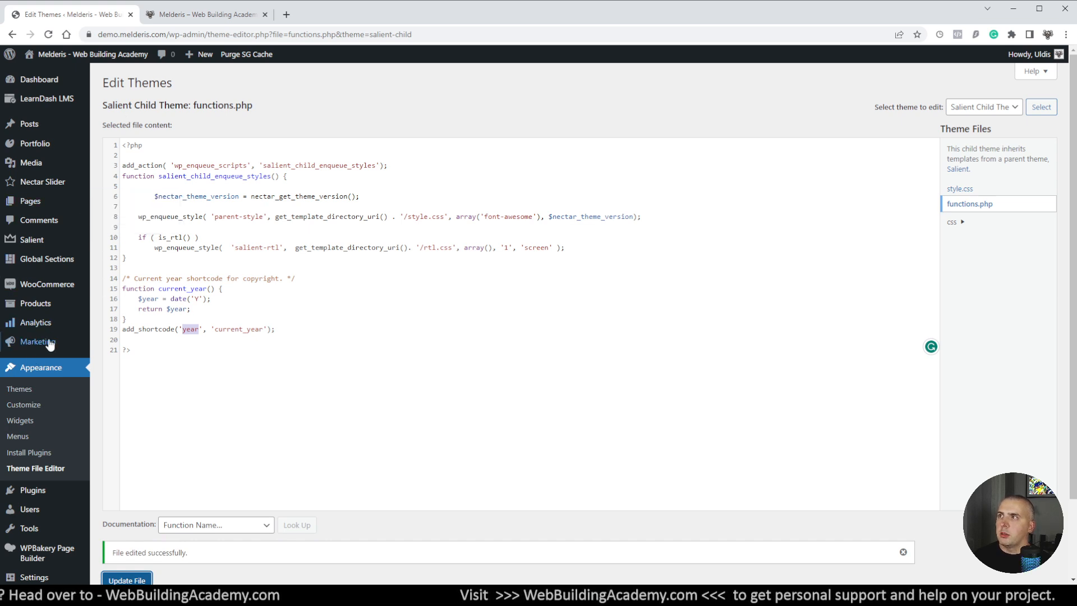
click(39, 496)
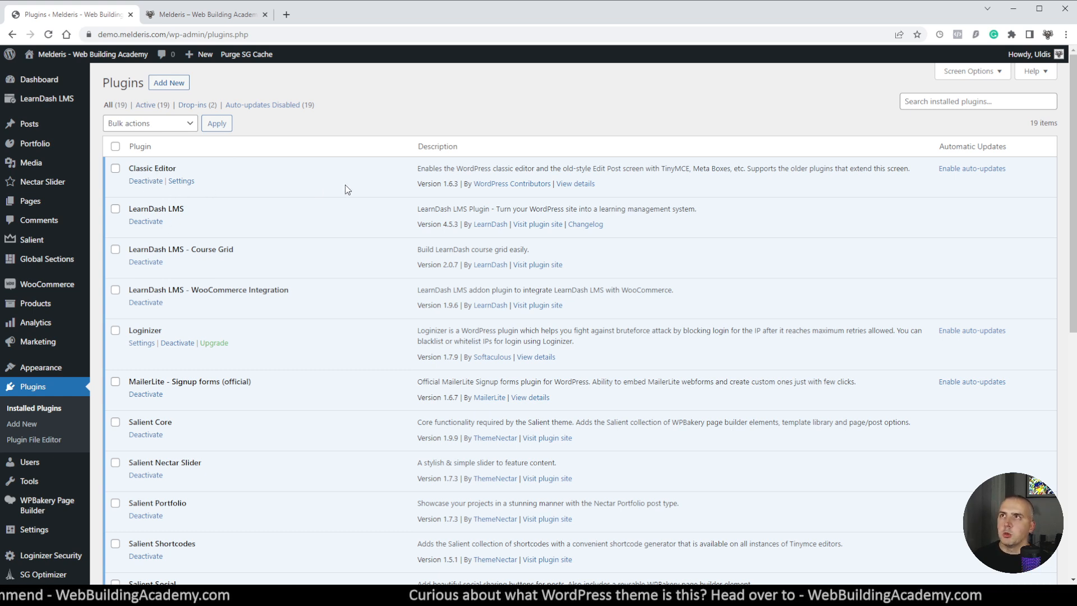
click(175, 86)
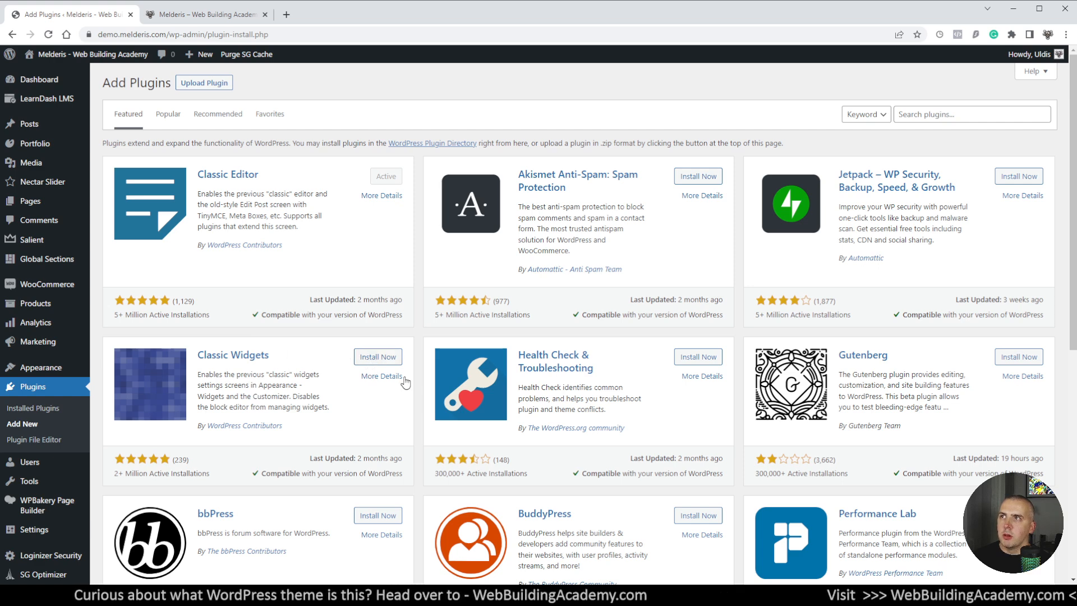
click(379, 360)
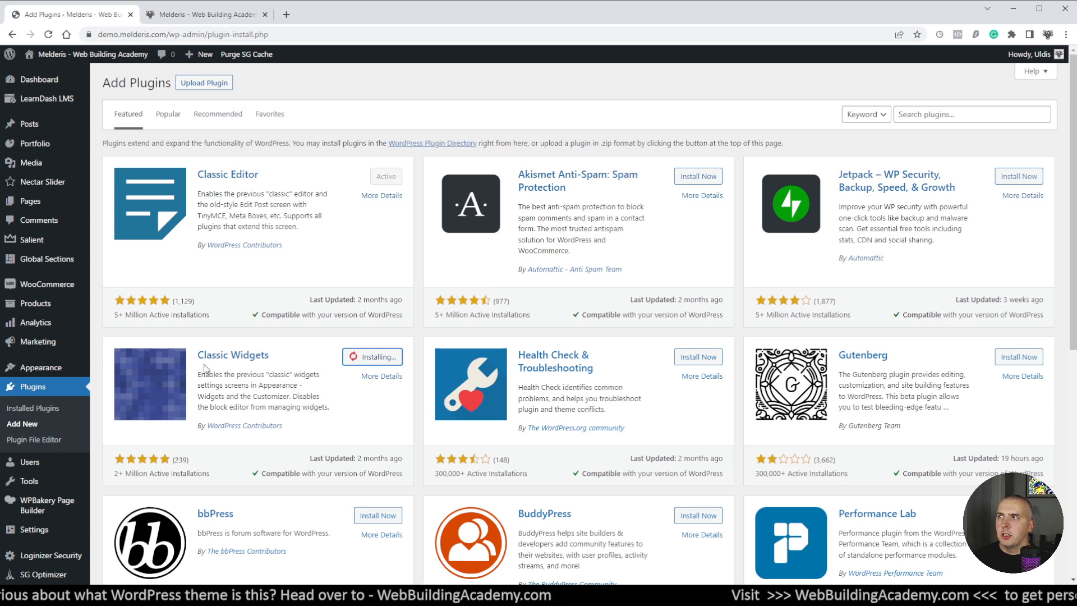
click(383, 363)
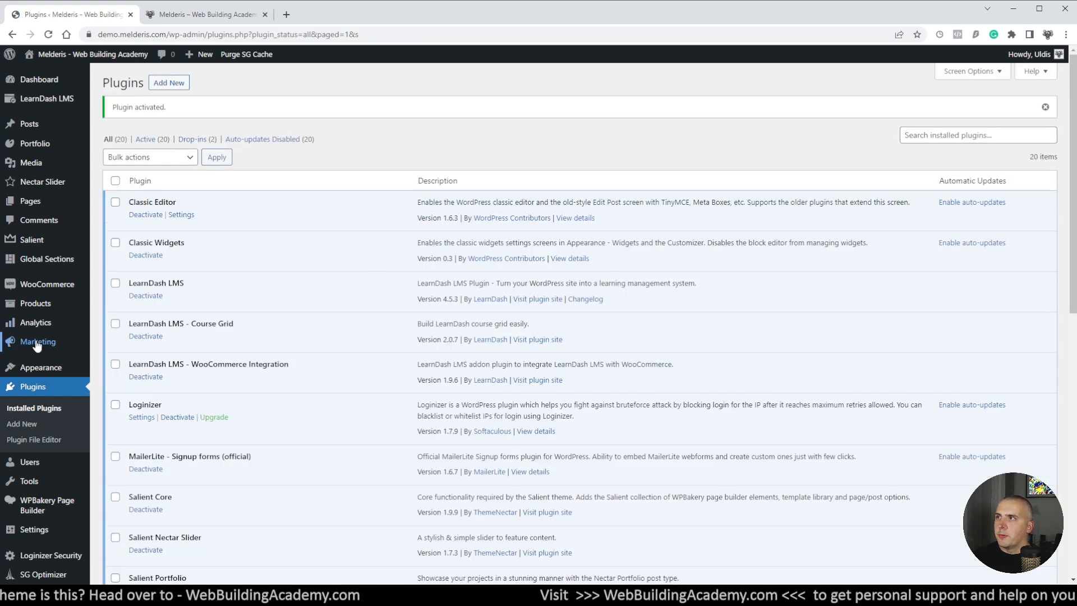
Open the site's Widgets page to look over the available footer widget areas
mouse_move(52, 377)
click(118, 402)
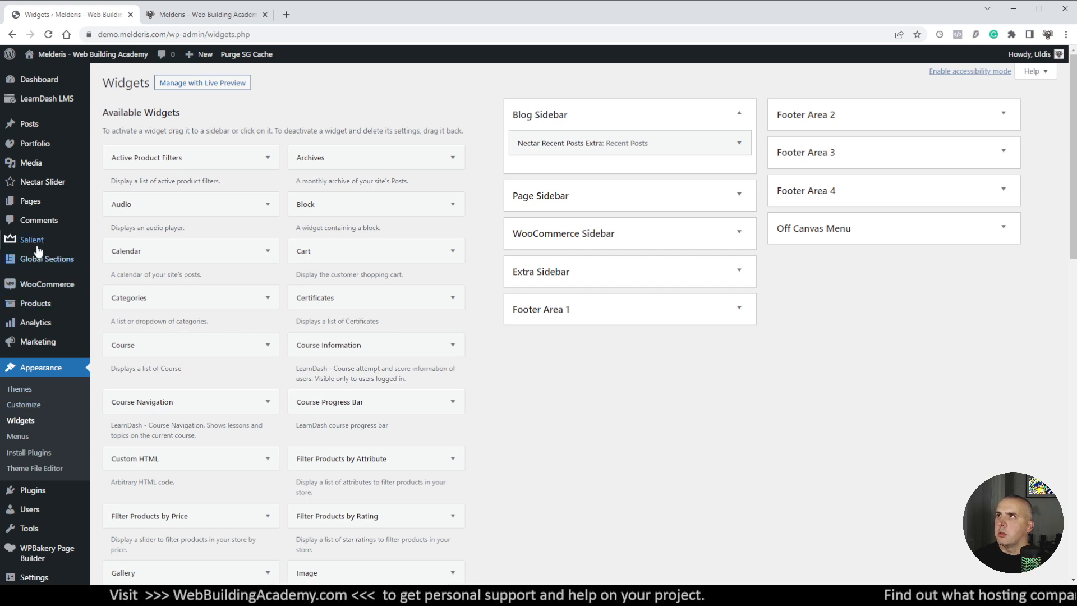
Set the Salient theme's footer columns to 1 Column Centered with the main footer area on, and save the options
mouse_move(37, 245)
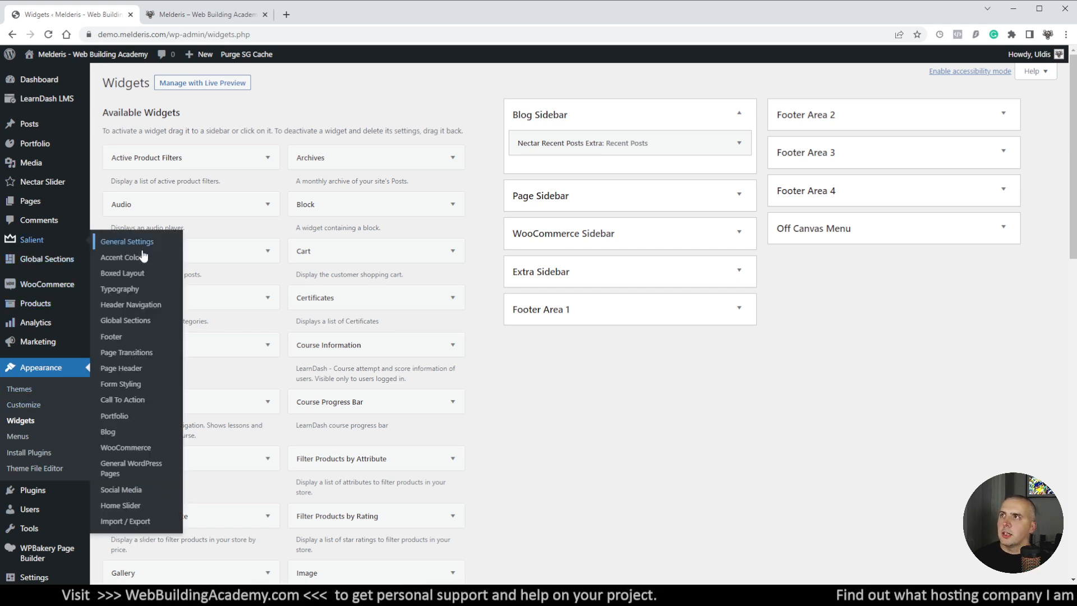
click(113, 338)
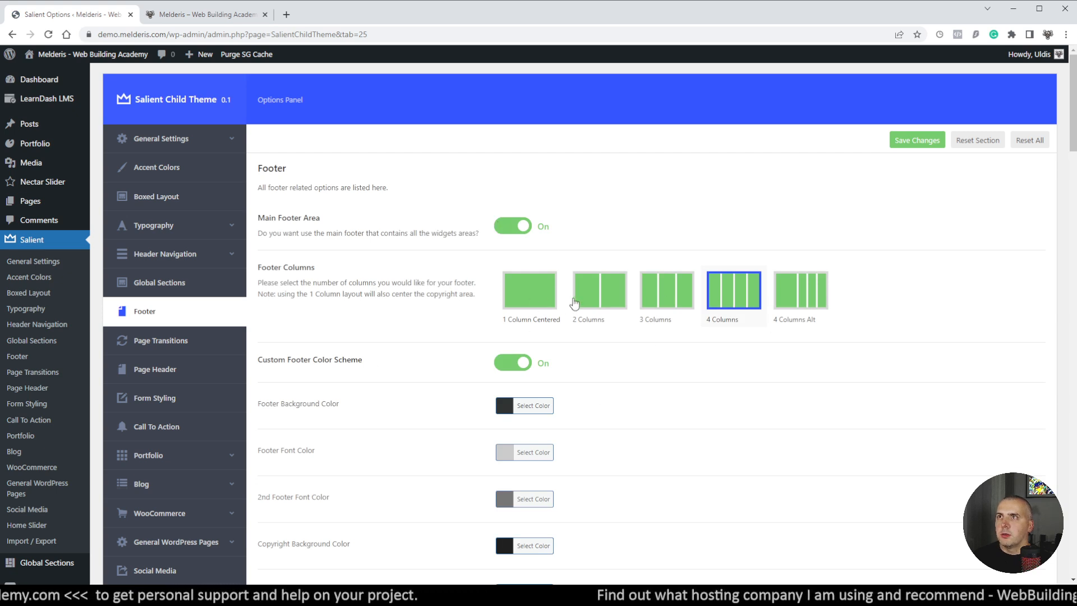
click(508, 227)
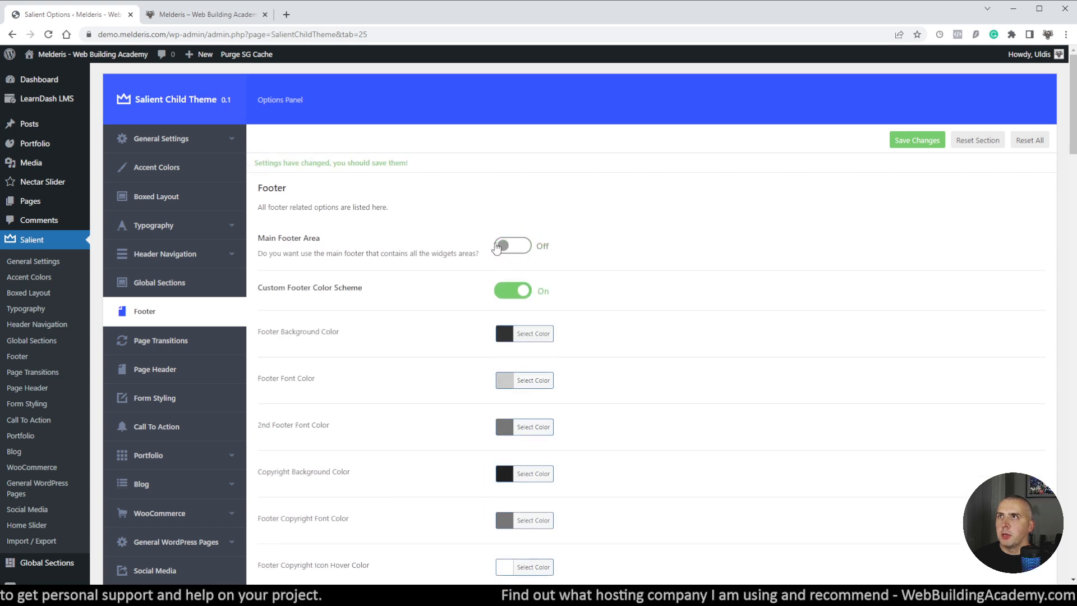
click(506, 246)
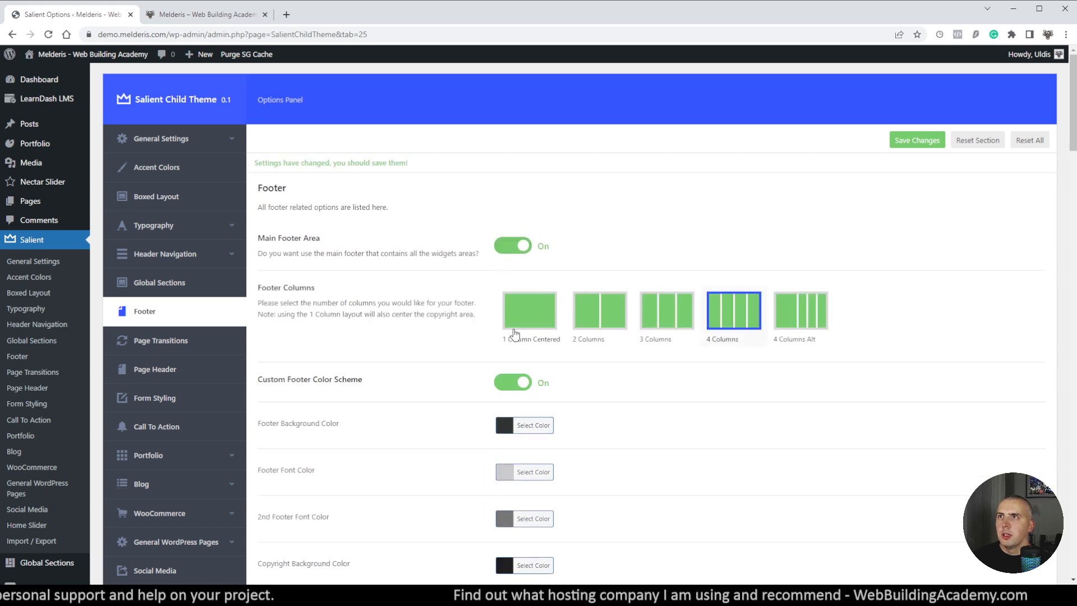
click(533, 320)
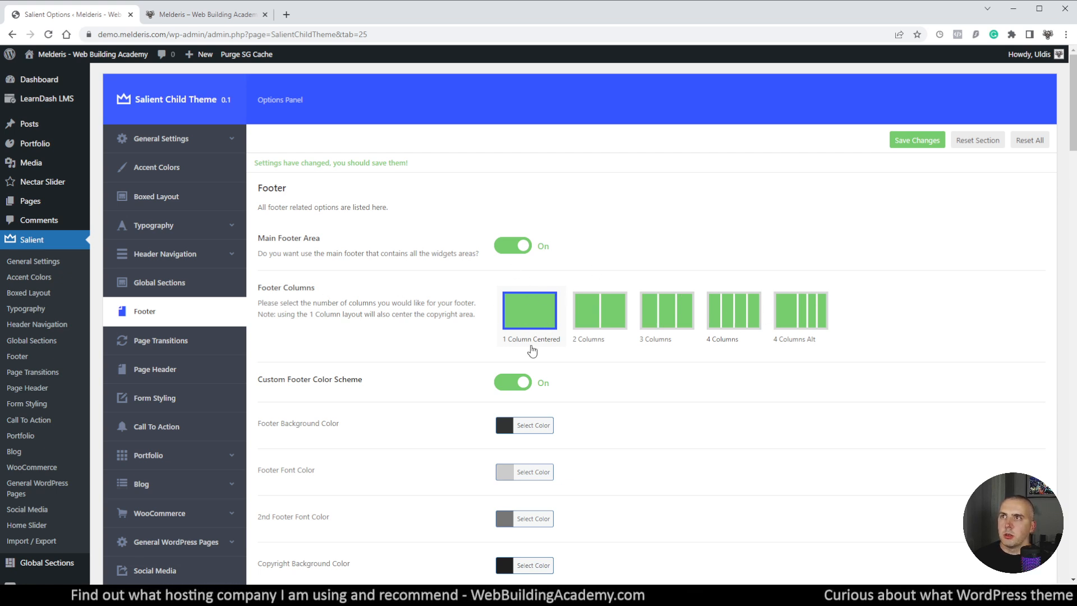
click(905, 147)
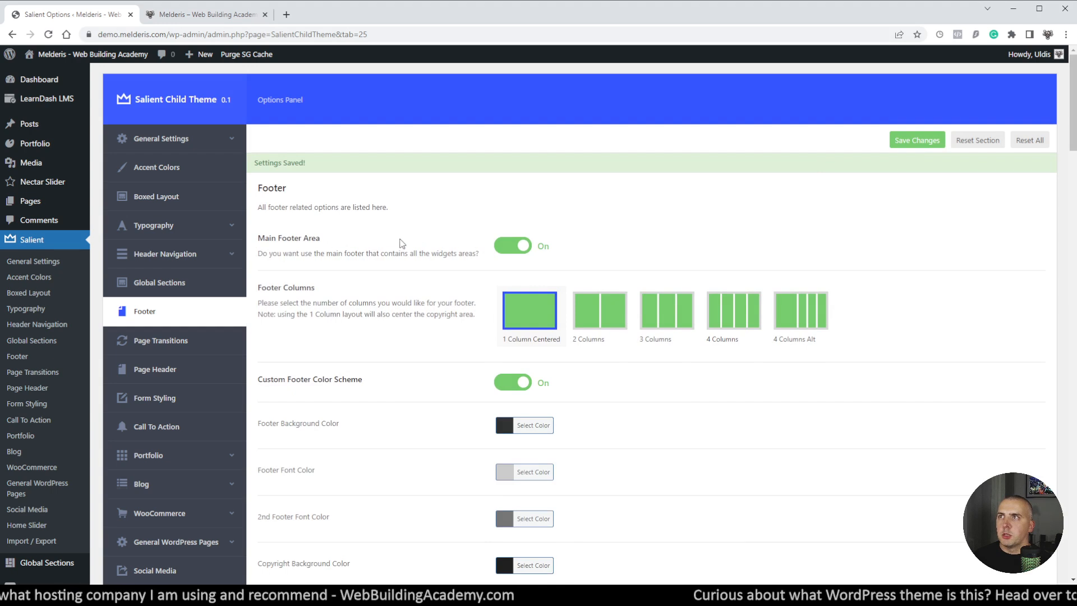
Turn off the main footer area in the Salient footer options and save the changes
click(505, 245)
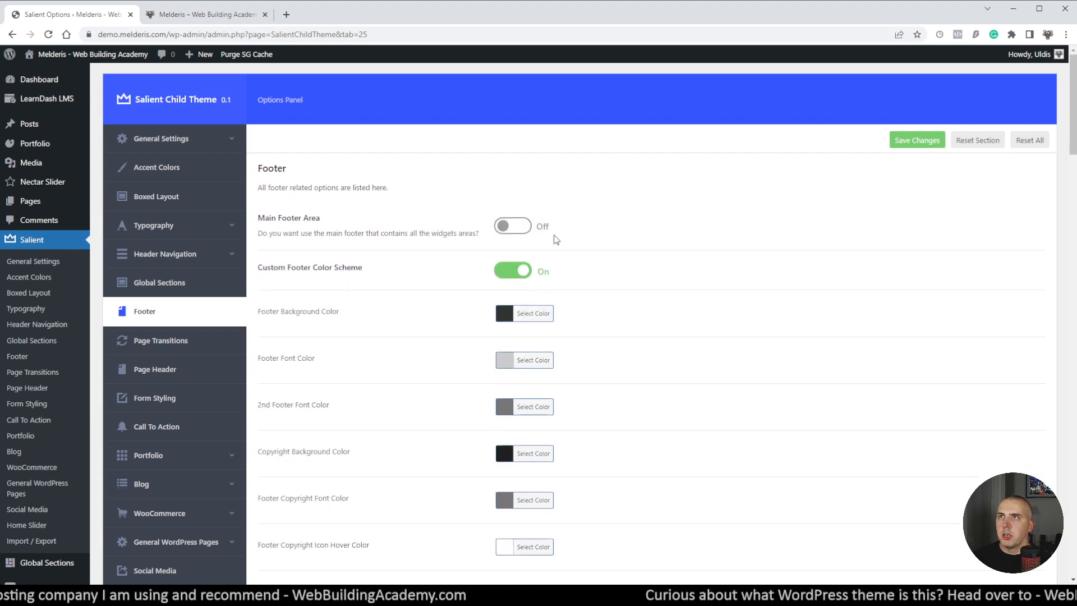
click(505, 225)
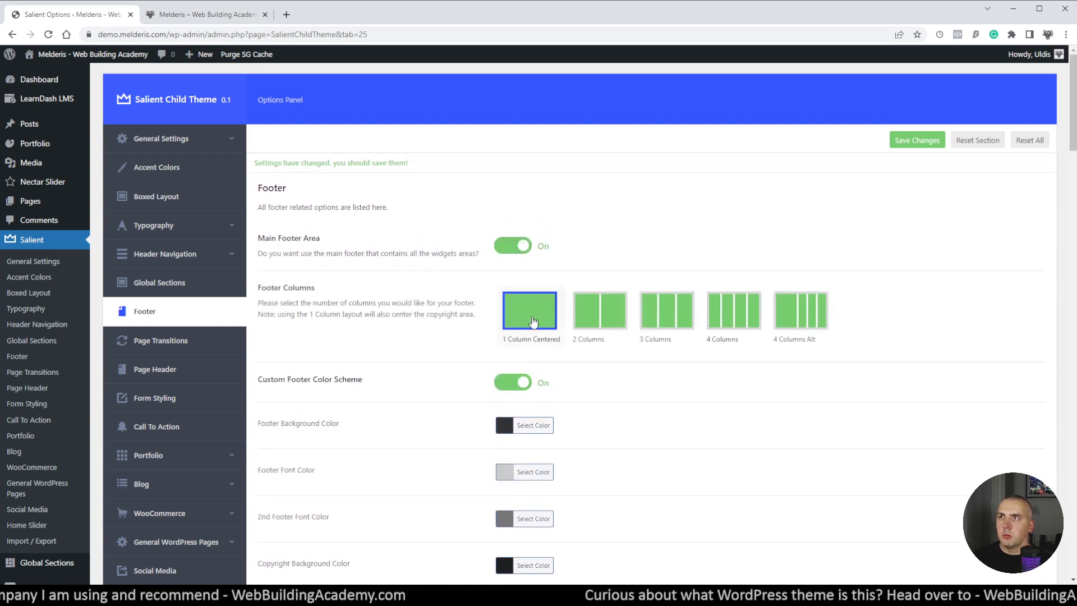
click(511, 245)
click(916, 142)
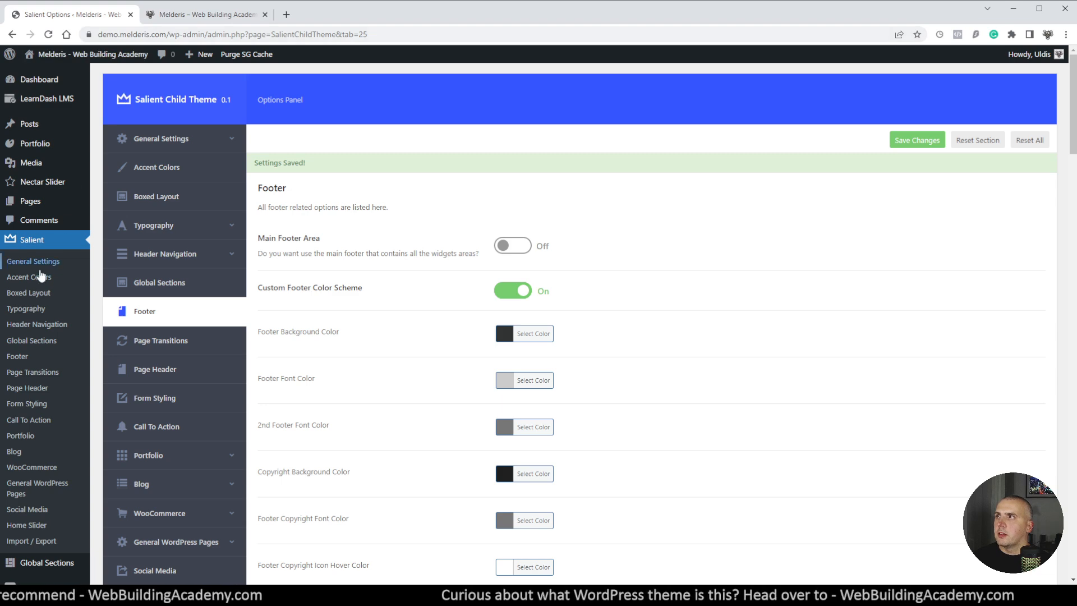
Open the site's Widgets page and add a Custom HTML widget to the Footer Copyright area
scroll(48, 426, down, 2)
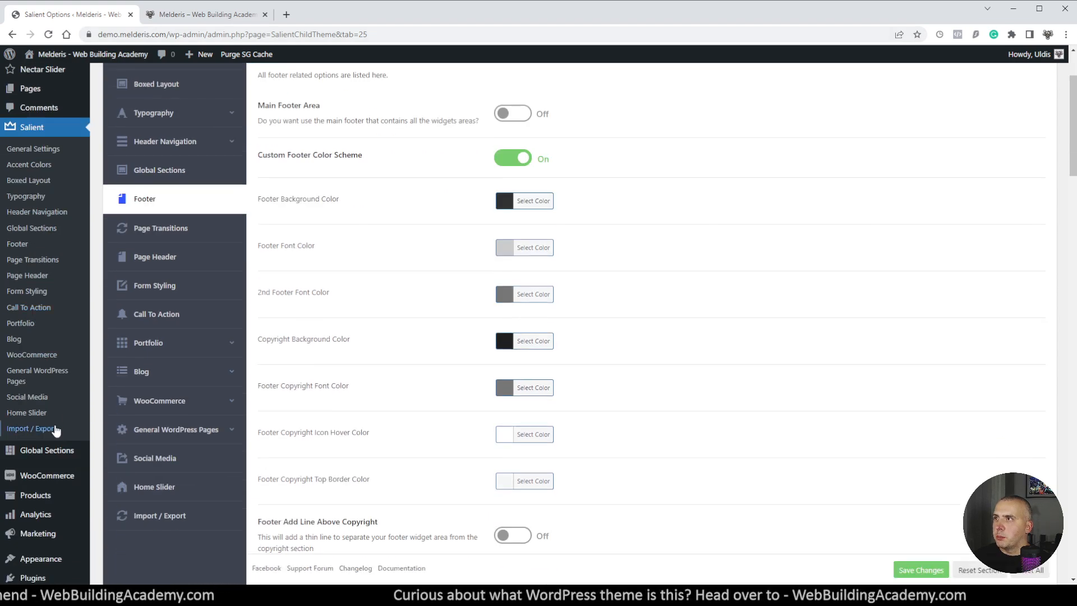
scroll(53, 314, down, 3)
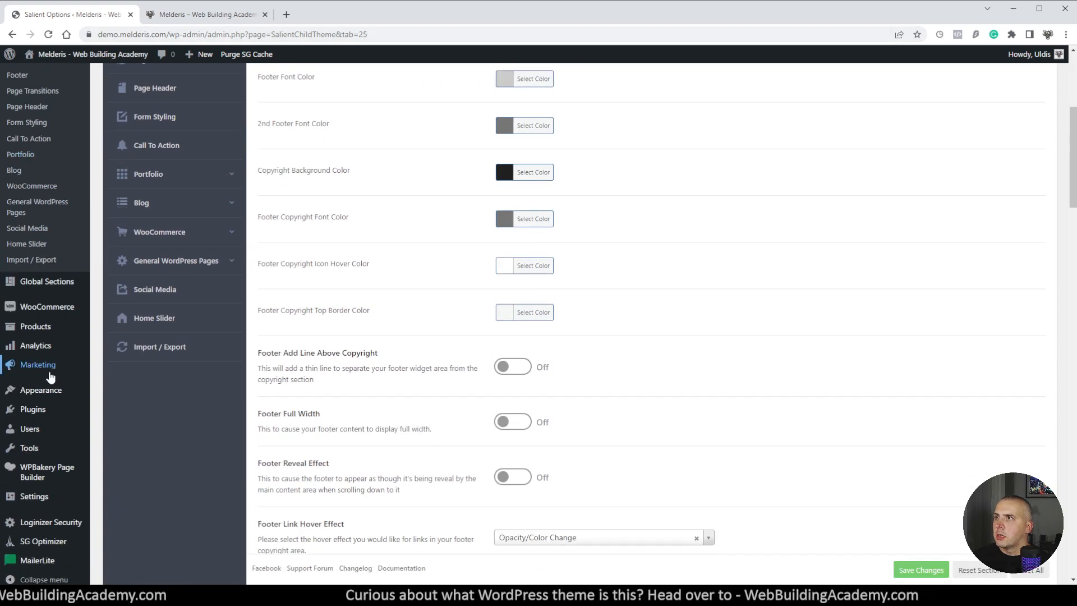
mouse_move(50, 399)
click(126, 429)
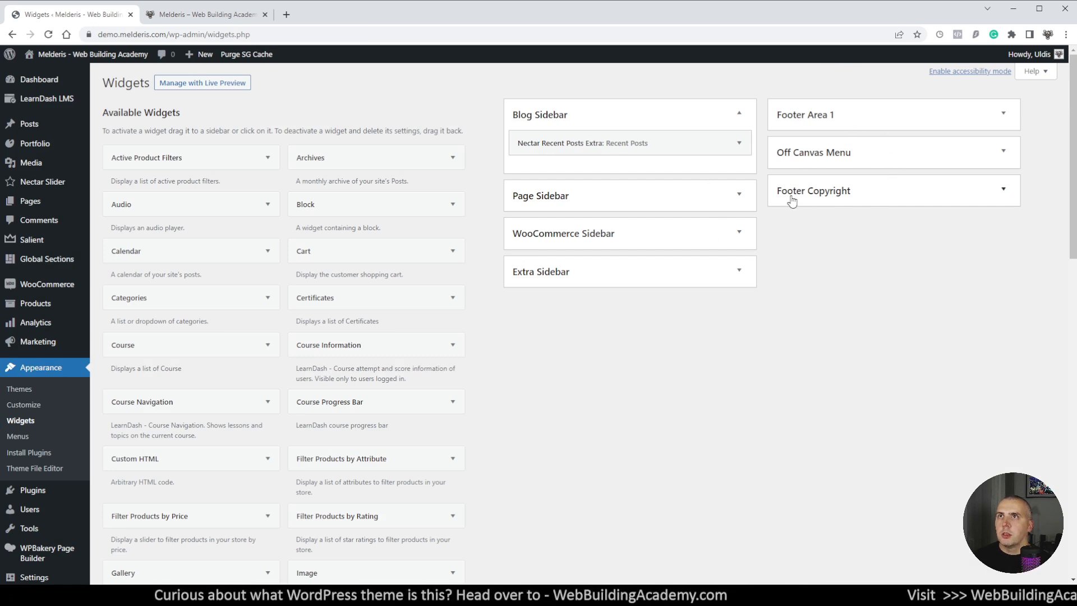
click(850, 200)
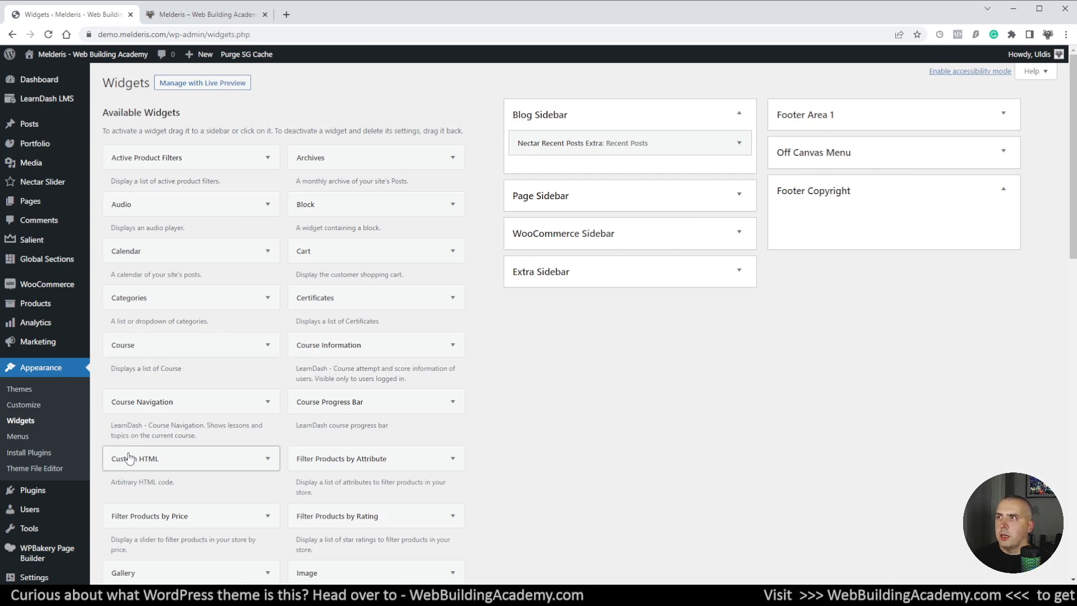
drag(125, 467, 859, 225)
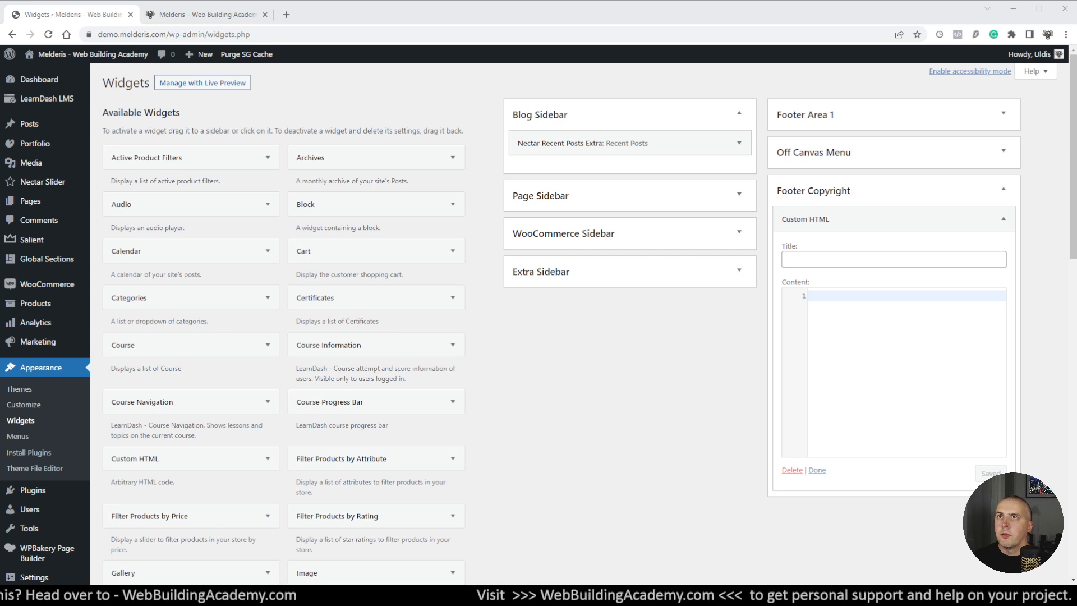
Fill the widget content with 'Copyright © 2019-[year] Melderis - Web Building Academy.' and '<br><div style="font-size:12px;line-height:1.6em;padding-top:8px;">As an Amazon Associate We earn from qualifying purchases.</div>'
click(842, 346)
text(Copyright © 2019-[year] Melderis - Web Building Academy. <br><div style="font-size:12px;line-height:1.6em;padding-top:8px;">As an Amazon Associate We earn from qualifying purchases.</div>)
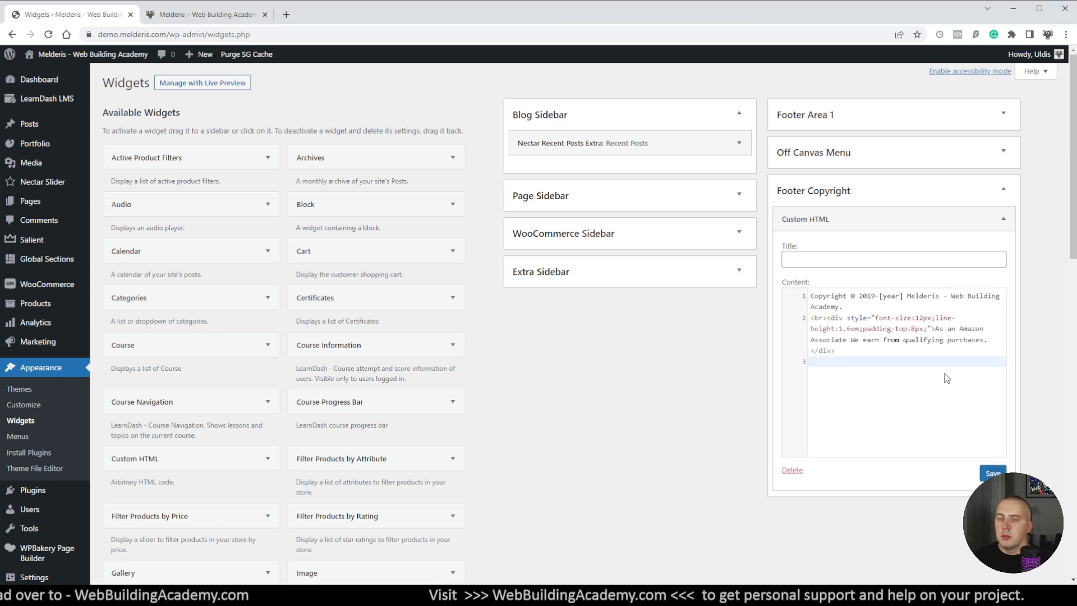
key(BackSpace)
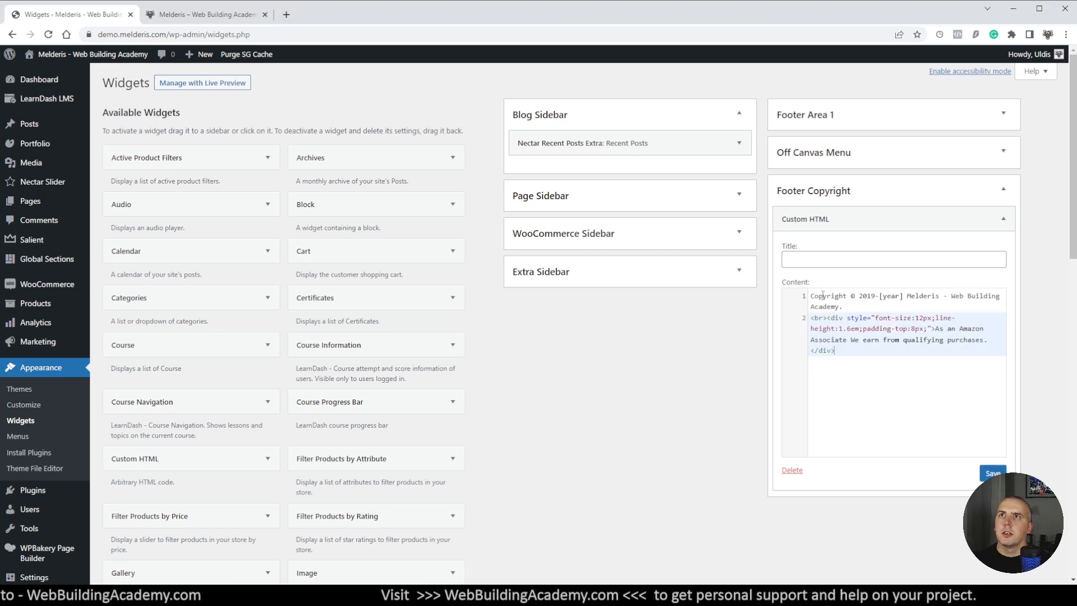
Review the widget's code: the starting year, the [year] shortcode, the site name, the line break and the styled Amazon Associate text
click(819, 296)
drag(812, 295, 874, 296)
click(860, 296)
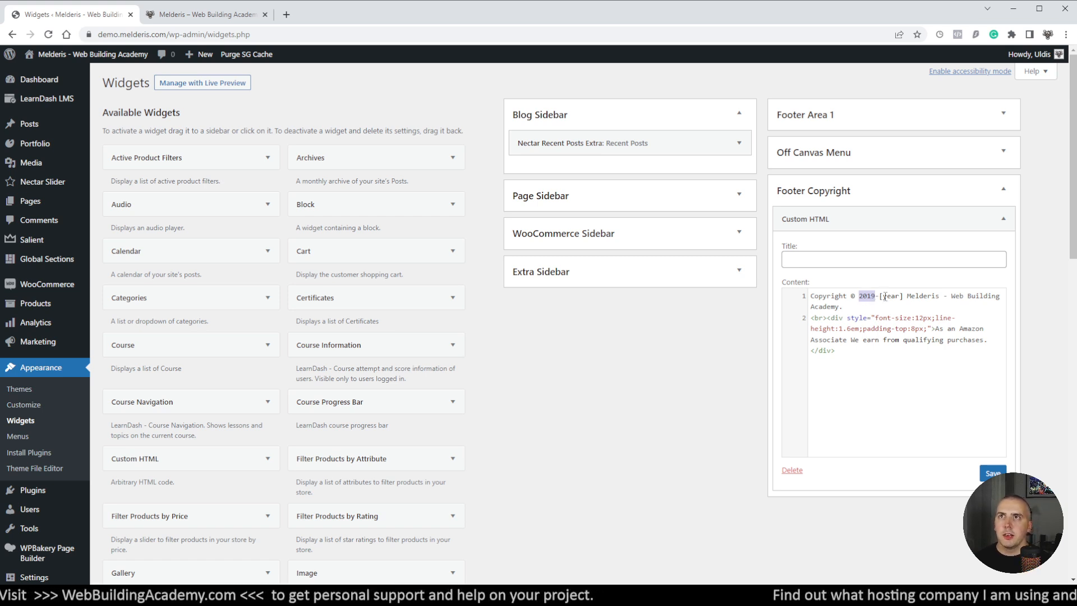
drag(880, 297, 900, 296)
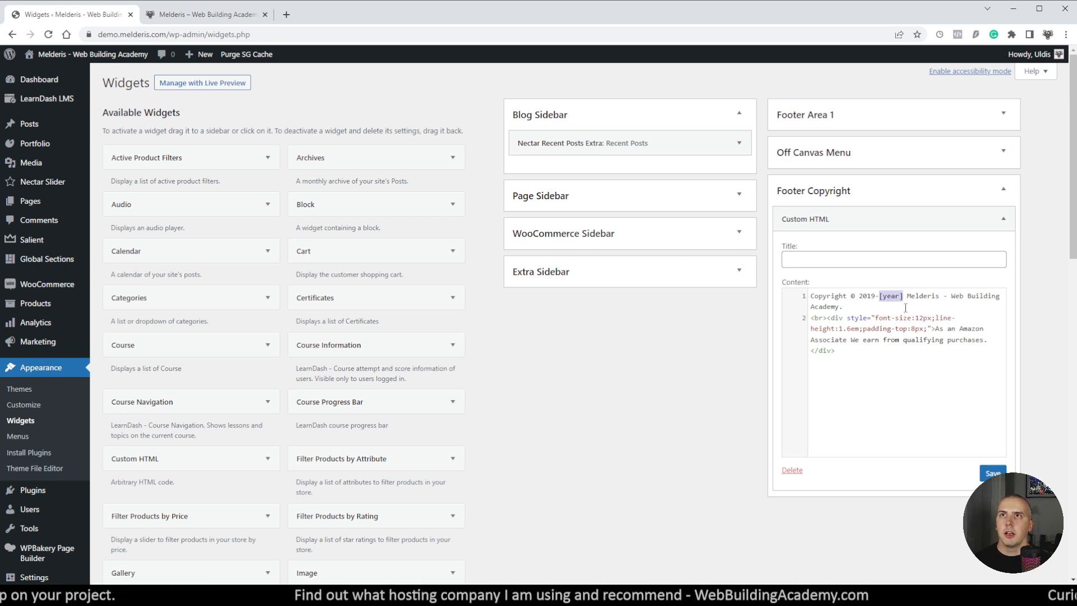
drag(907, 295, 886, 312)
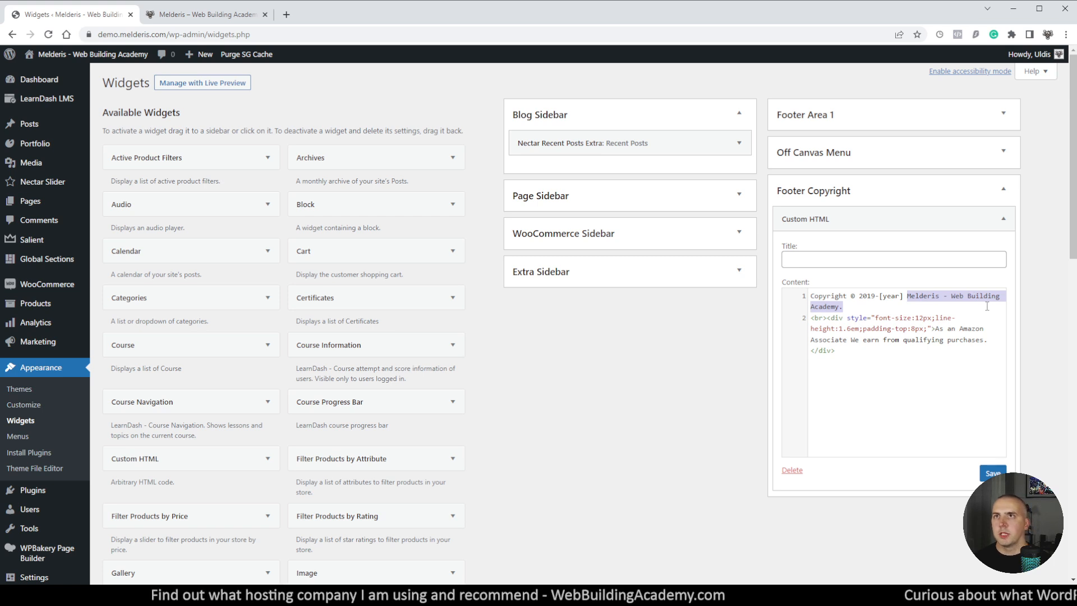
click(806, 320)
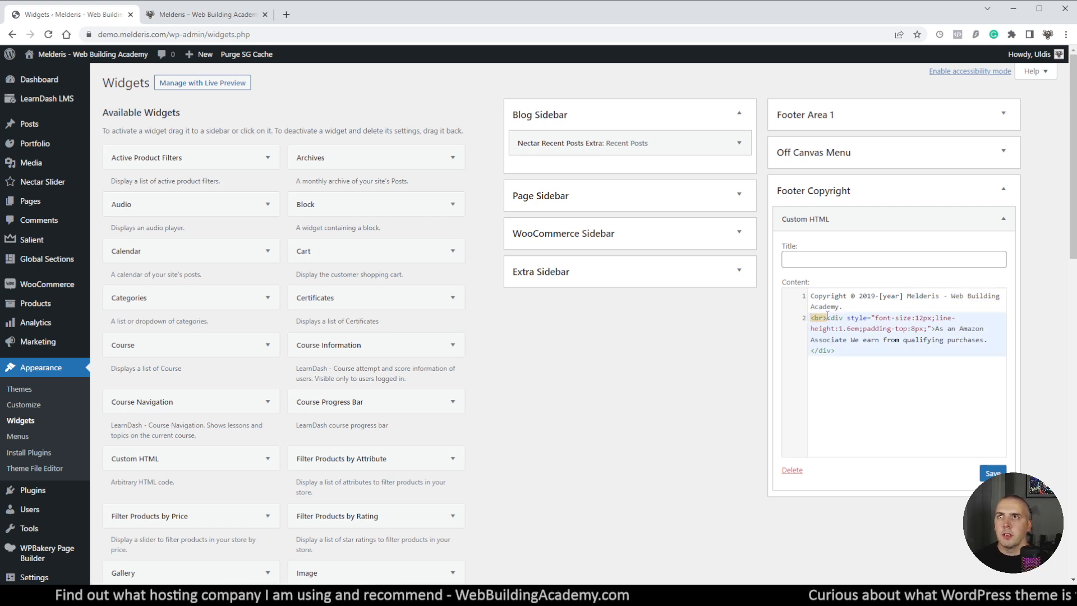
click(829, 317)
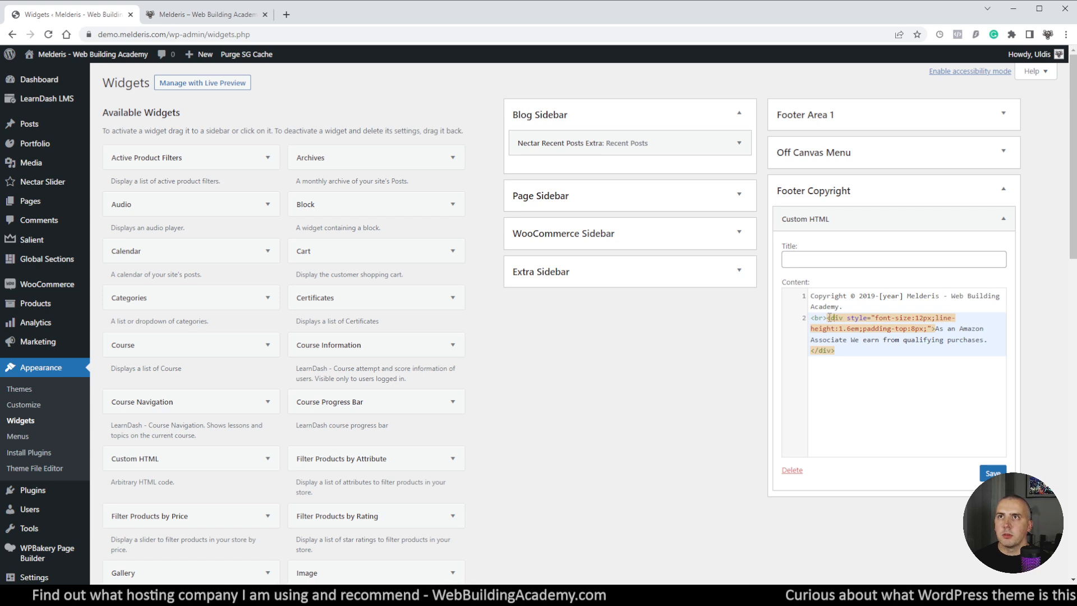
click(934, 329)
drag(935, 329, 987, 341)
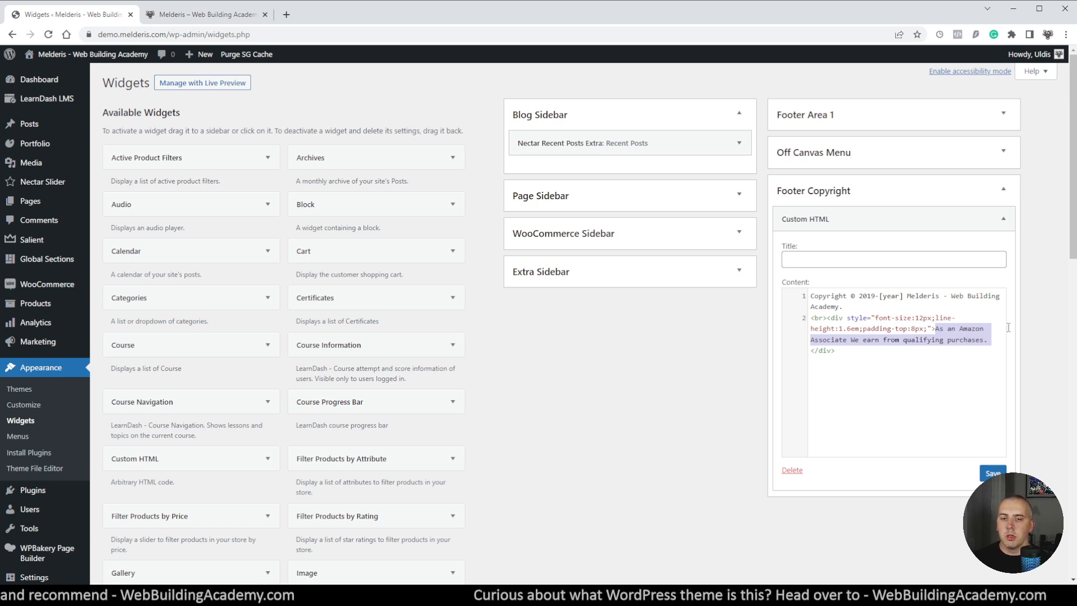
click(955, 332)
drag(936, 330, 969, 349)
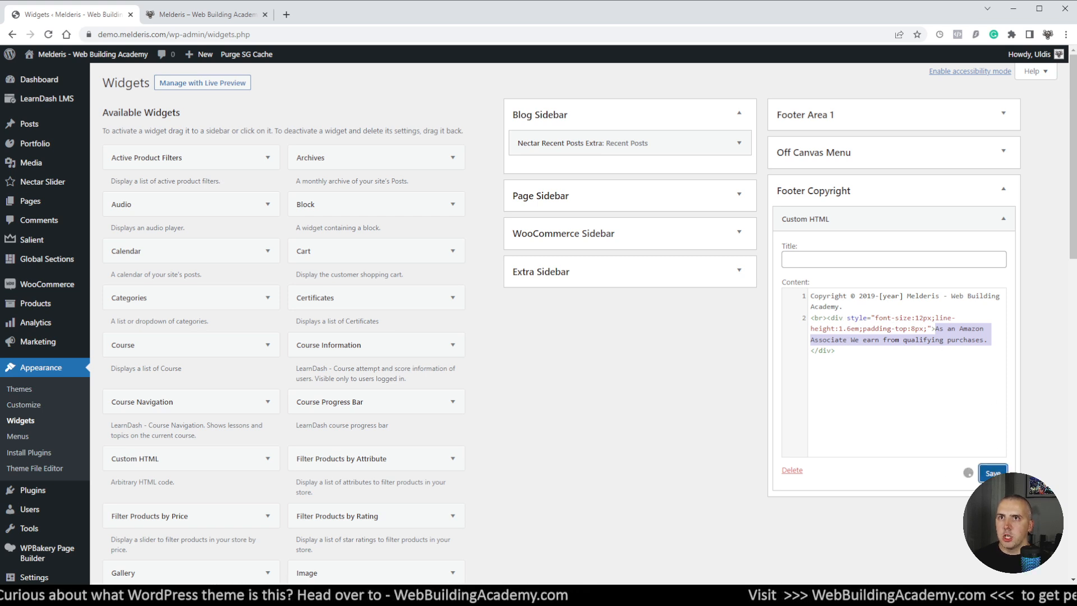
Save the Custom HTML widget and reload the site's homepage
click(991, 474)
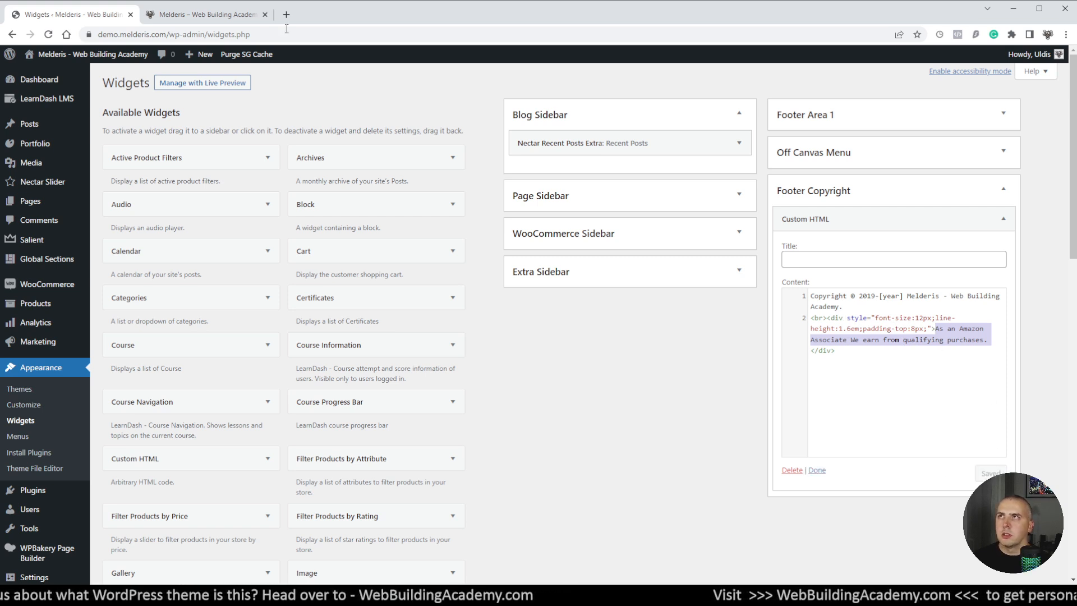
click(206, 15)
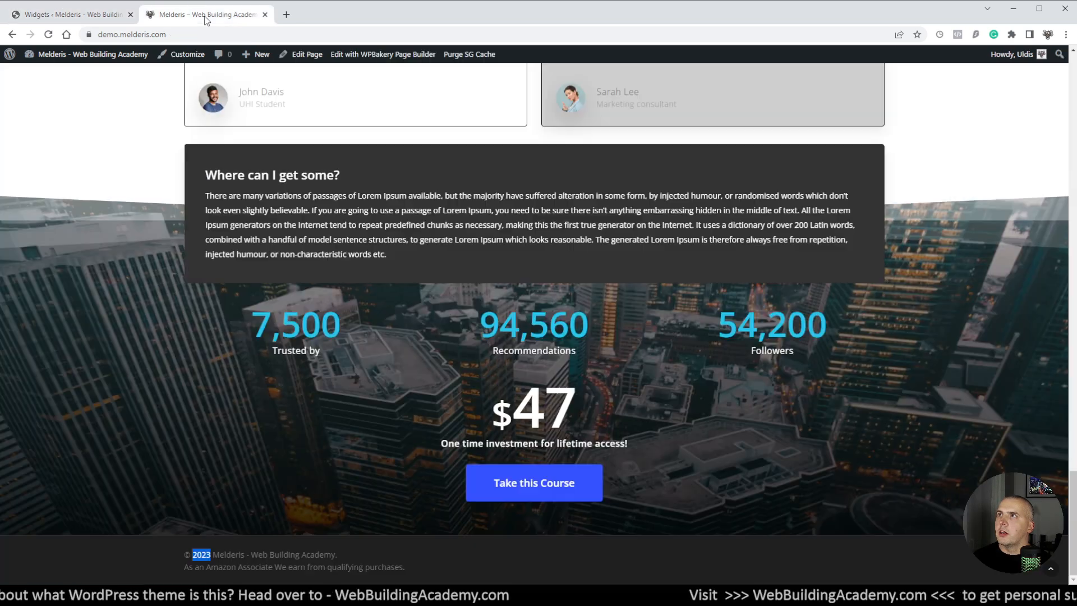
click(49, 34)
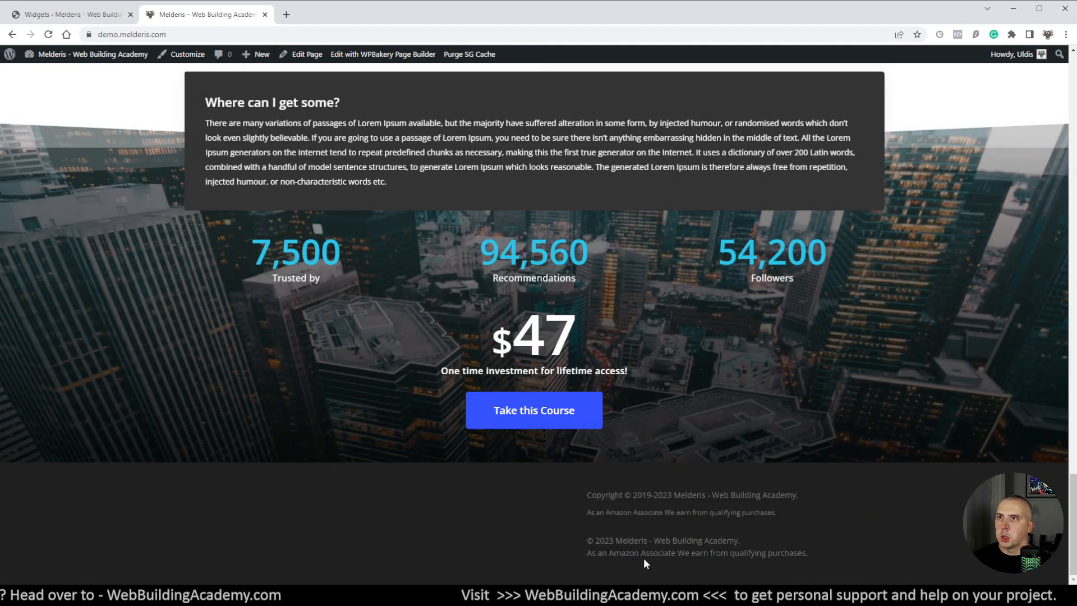
Compare the widget's copyright text and year range with the theme's own copyright text in the homepage footer
drag(589, 542, 808, 555)
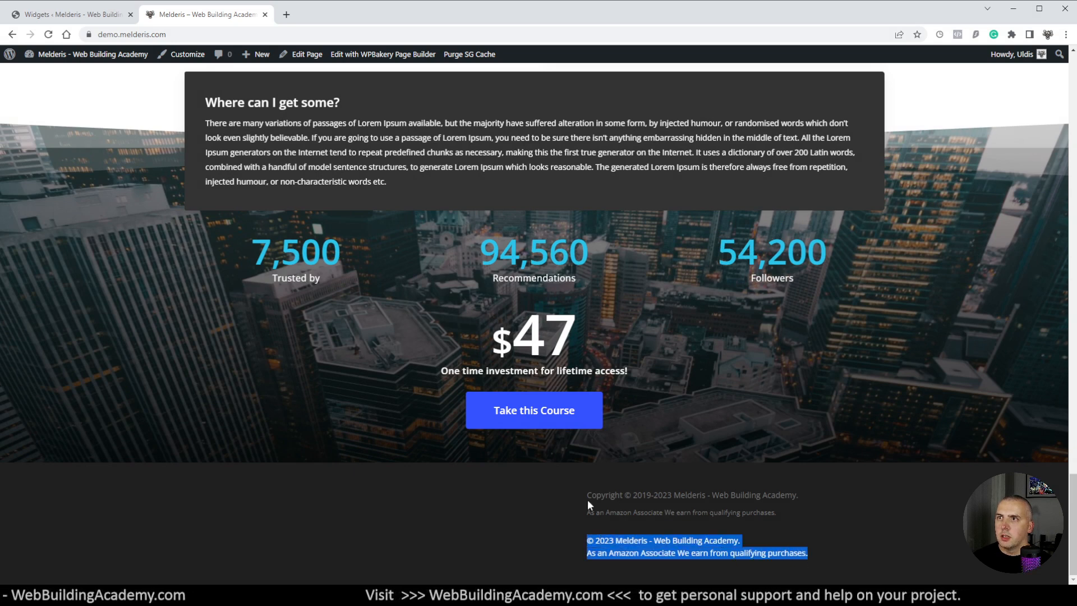
drag(586, 494, 747, 516)
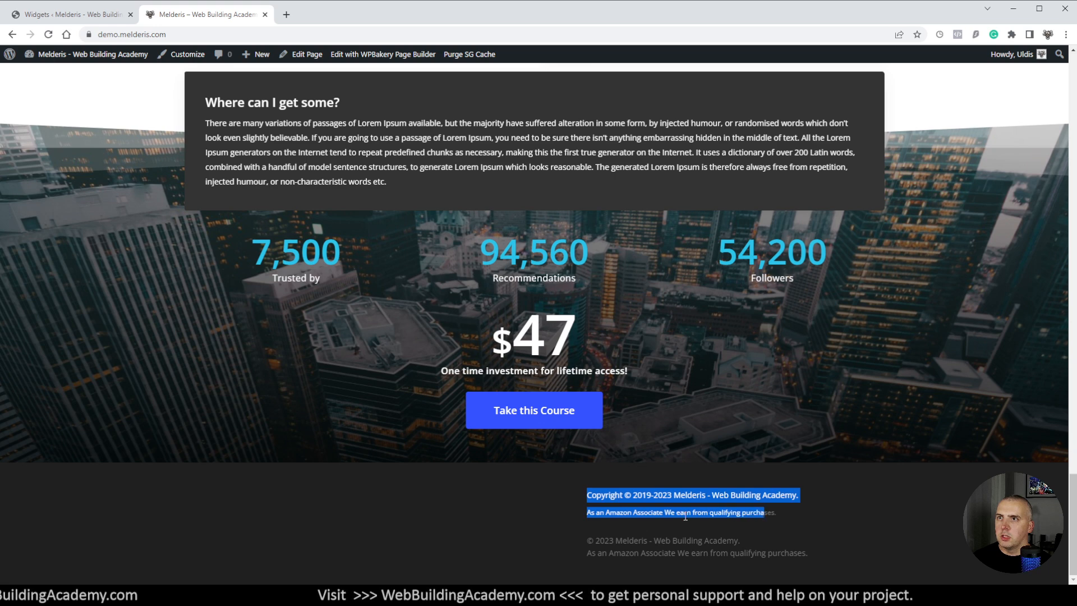
click(757, 498)
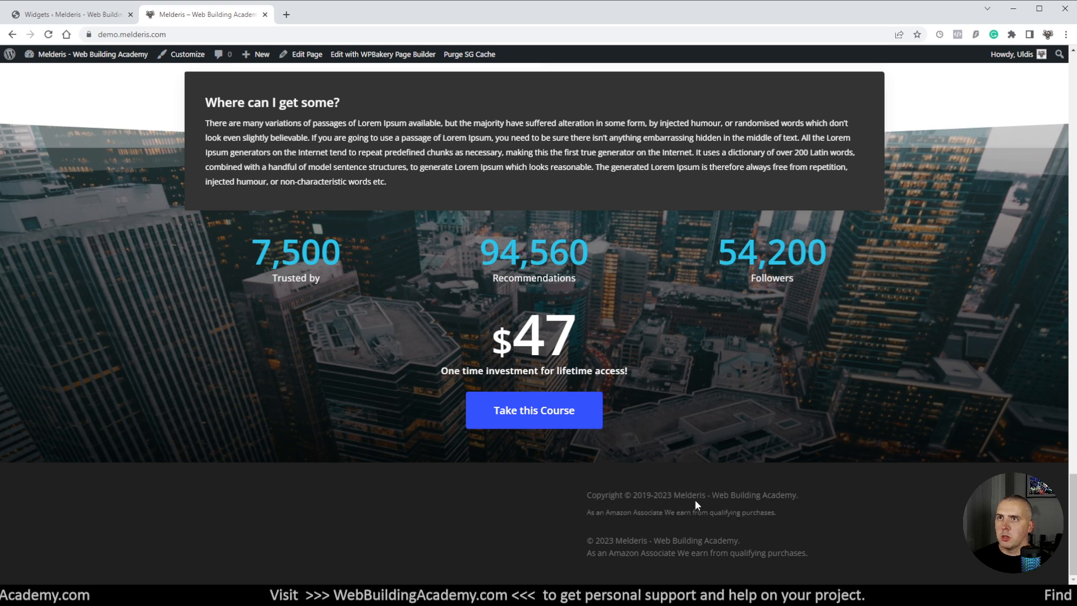
drag(596, 496, 743, 495)
click(647, 498)
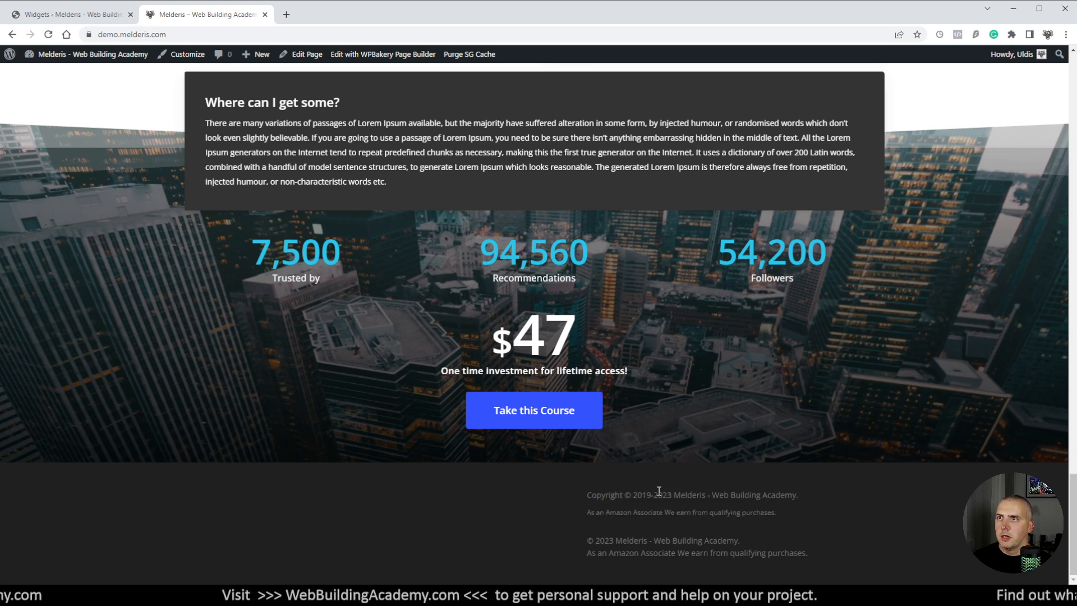
drag(633, 496, 673, 496)
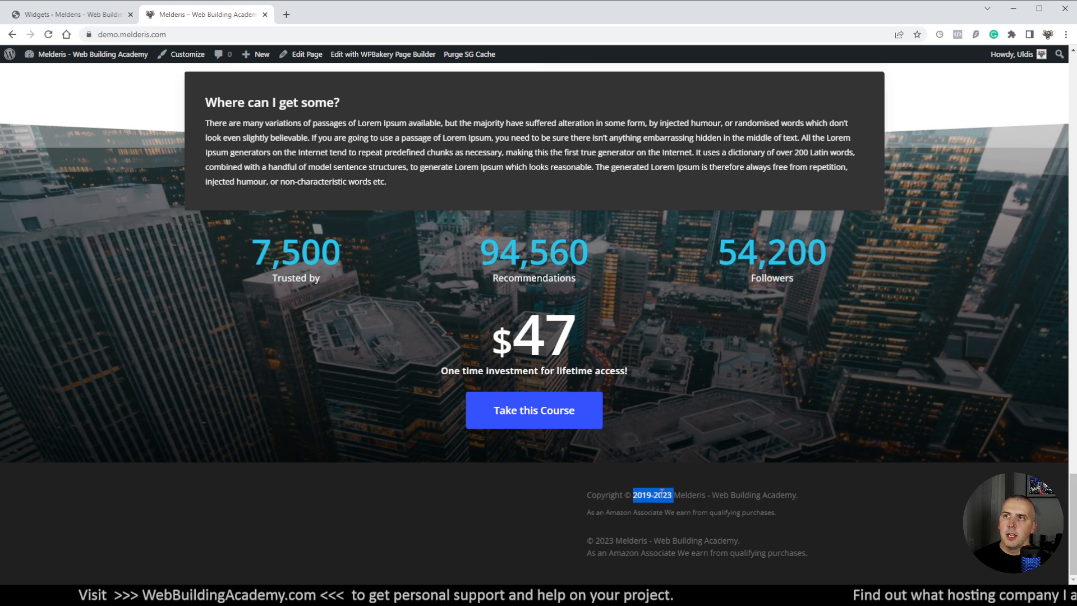
click(652, 493)
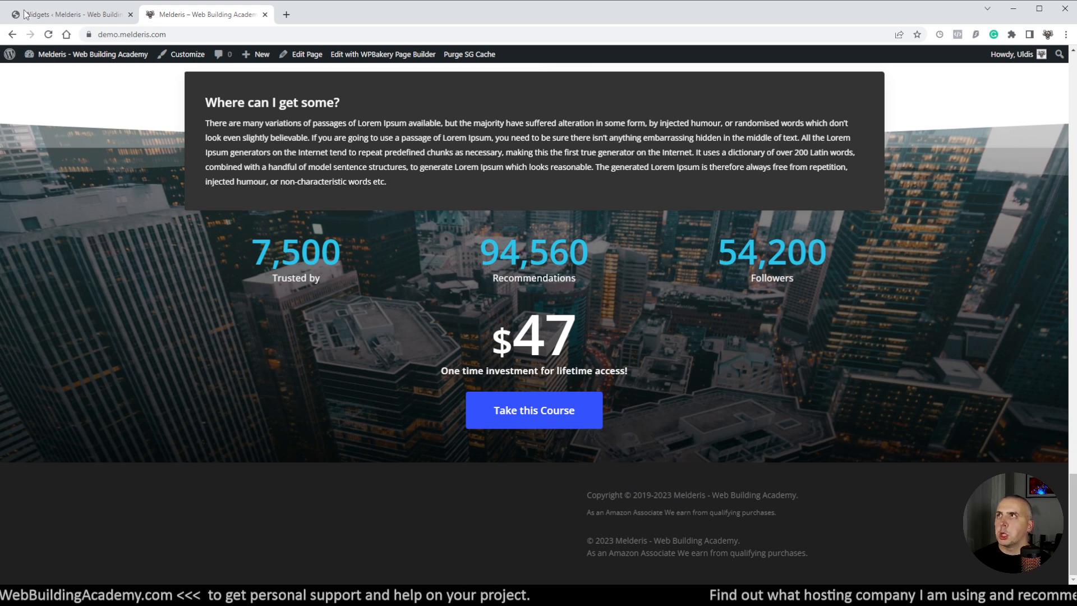
In the Salient footer options, clear the Footer Copyright Section Text and turn on Disable Automatic Copyright
click(71, 17)
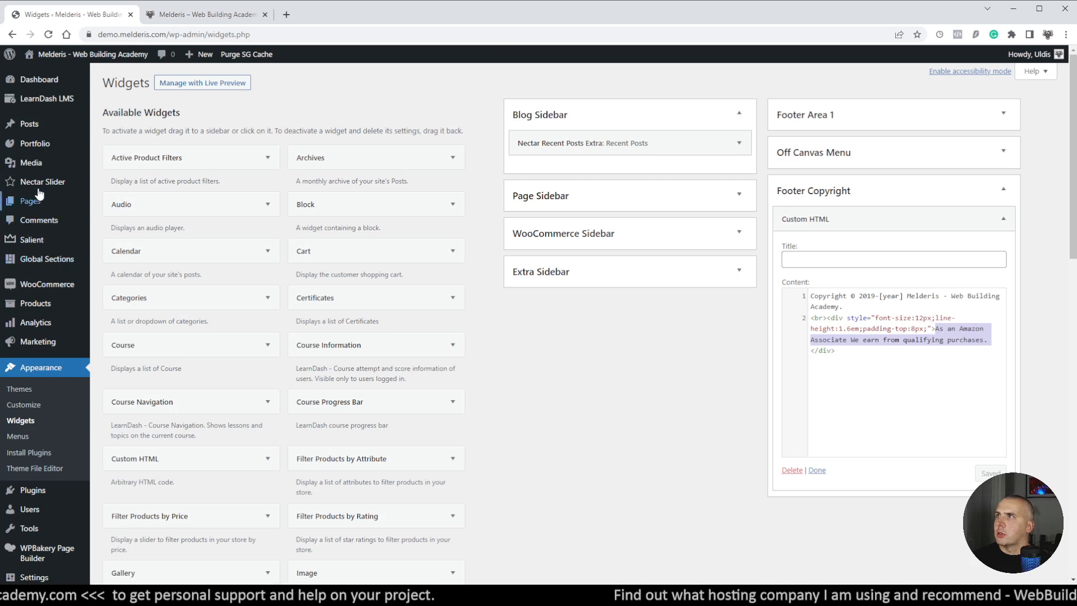
mouse_move(39, 240)
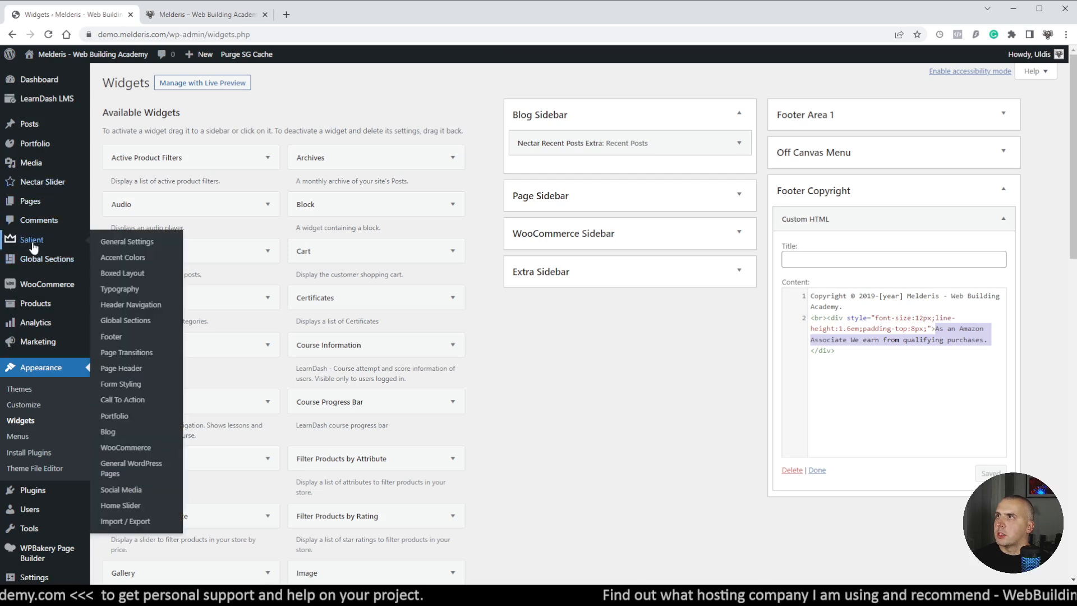
click(117, 343)
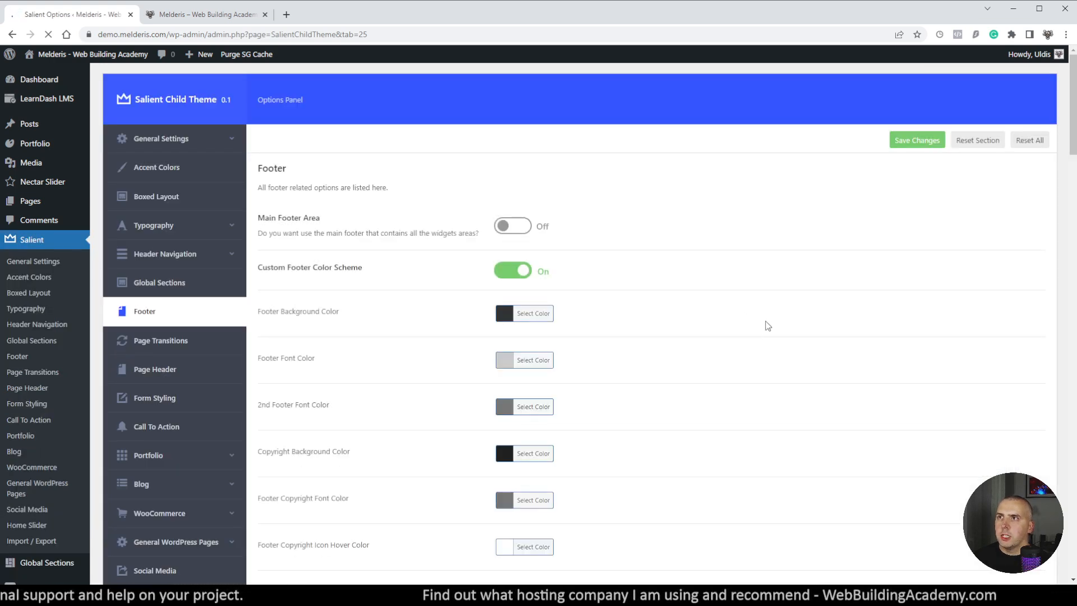
scroll(766, 328, down, 6)
scroll(714, 342, down, 9)
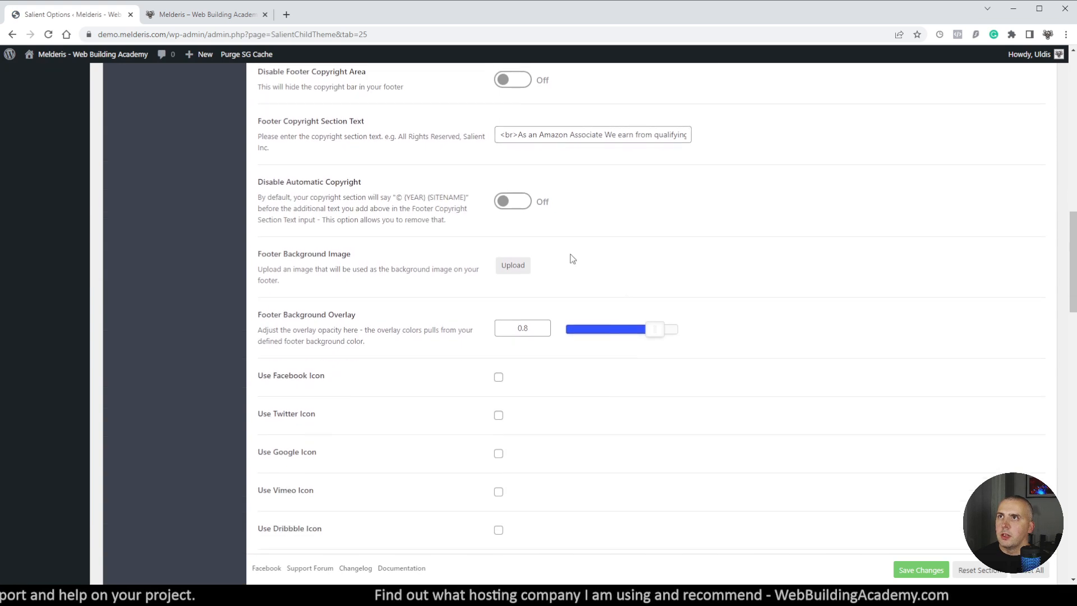
scroll(570, 264, up, 3)
drag(502, 302, 741, 312)
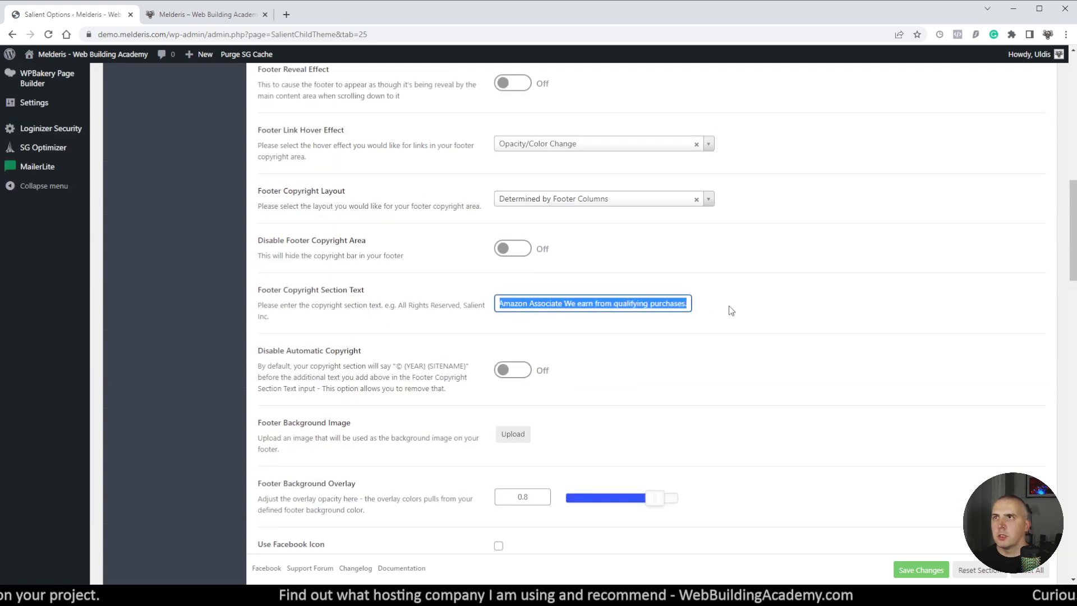
key(BackSpace)
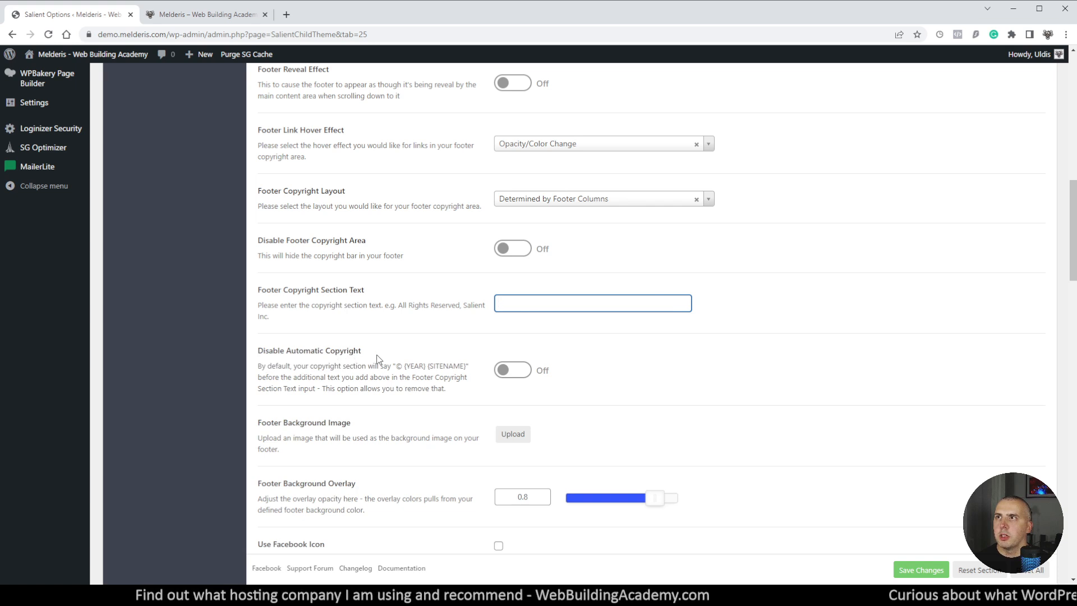
drag(397, 367, 464, 364)
click(512, 370)
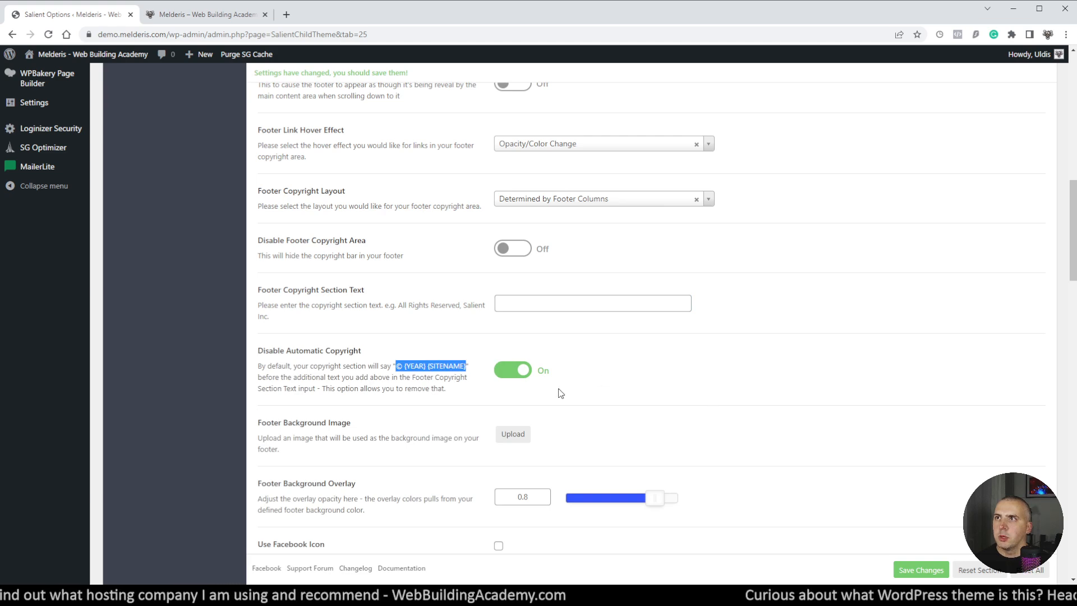
Set the Footer Copyright Layout to Centered and save the footer options
scroll(570, 386, down, 5)
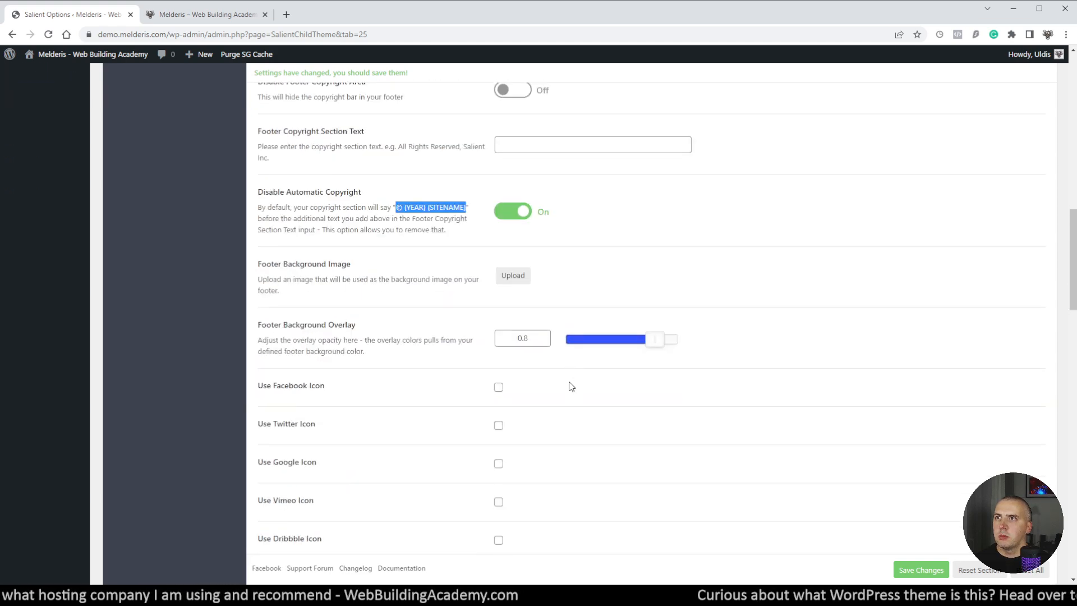
scroll(570, 385, up, 8)
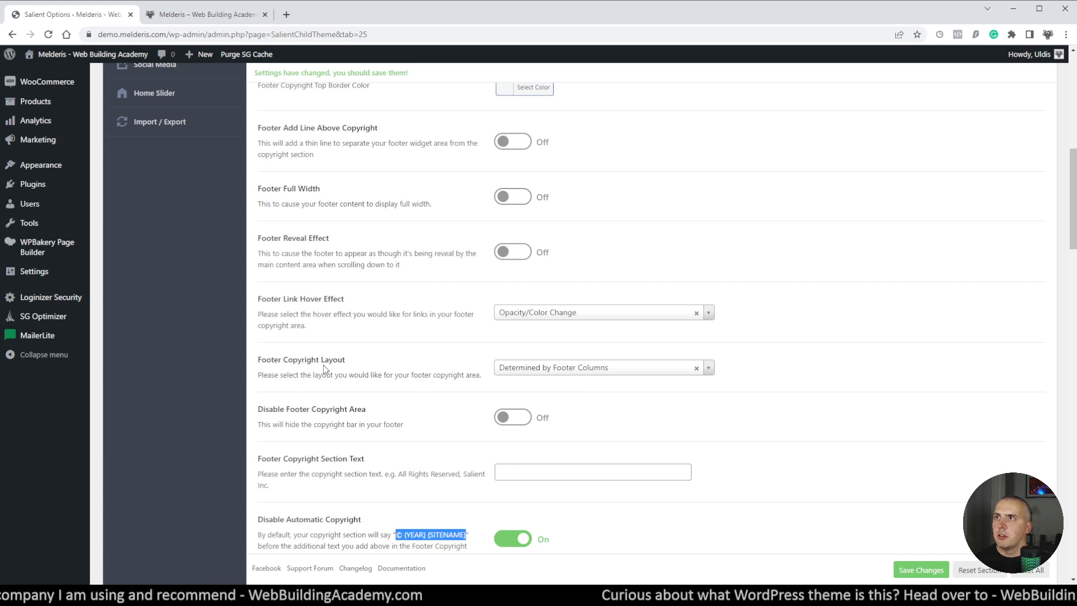
click(542, 370)
click(516, 421)
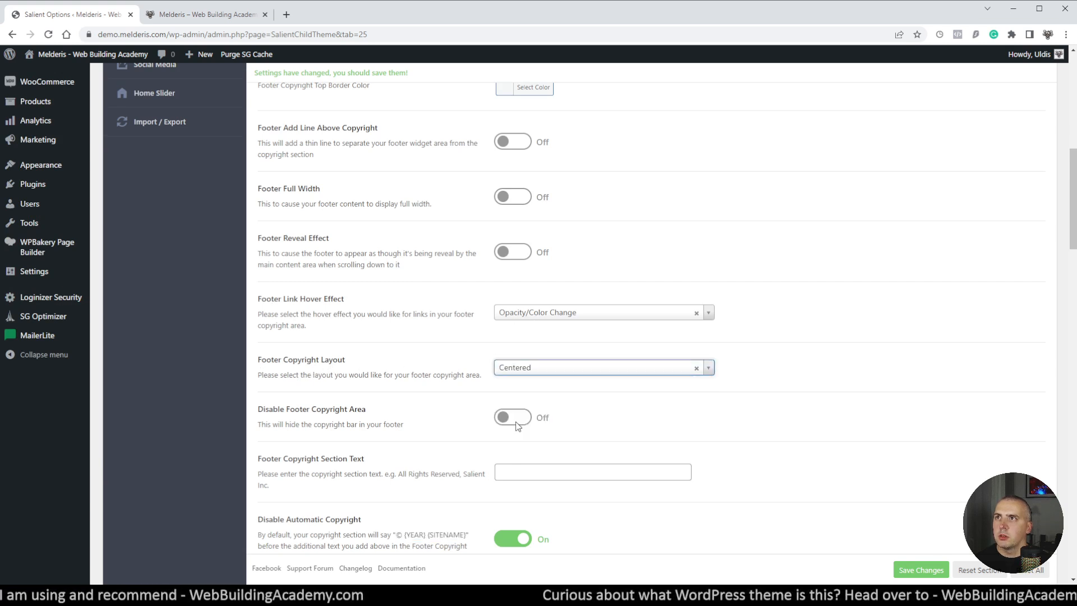
click(912, 570)
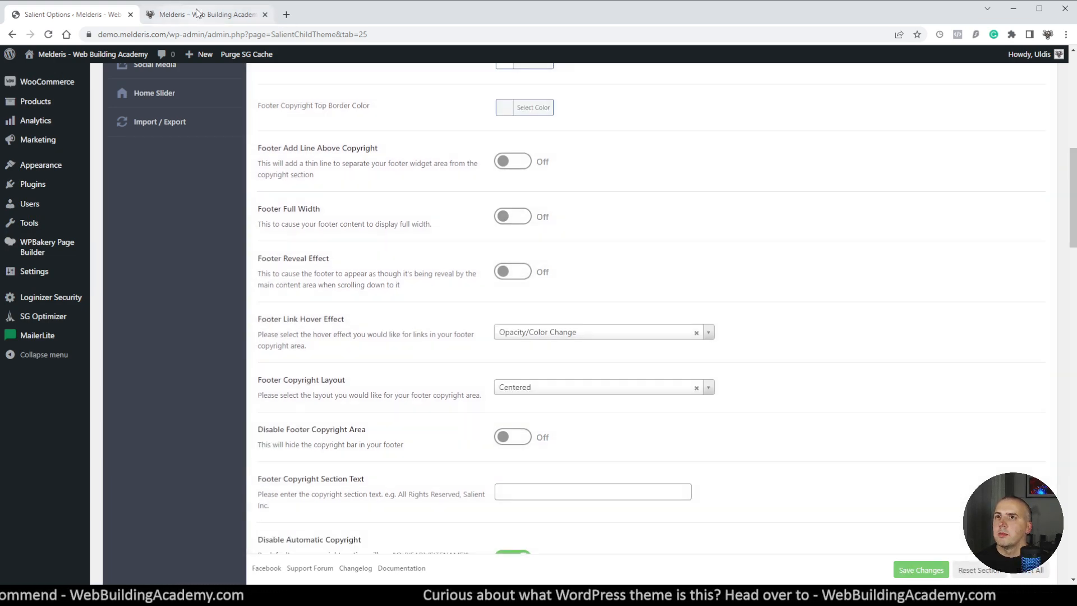
Reload the site's homepage and check how the footer shows the copyright area with the saved theme options
click(196, 12)
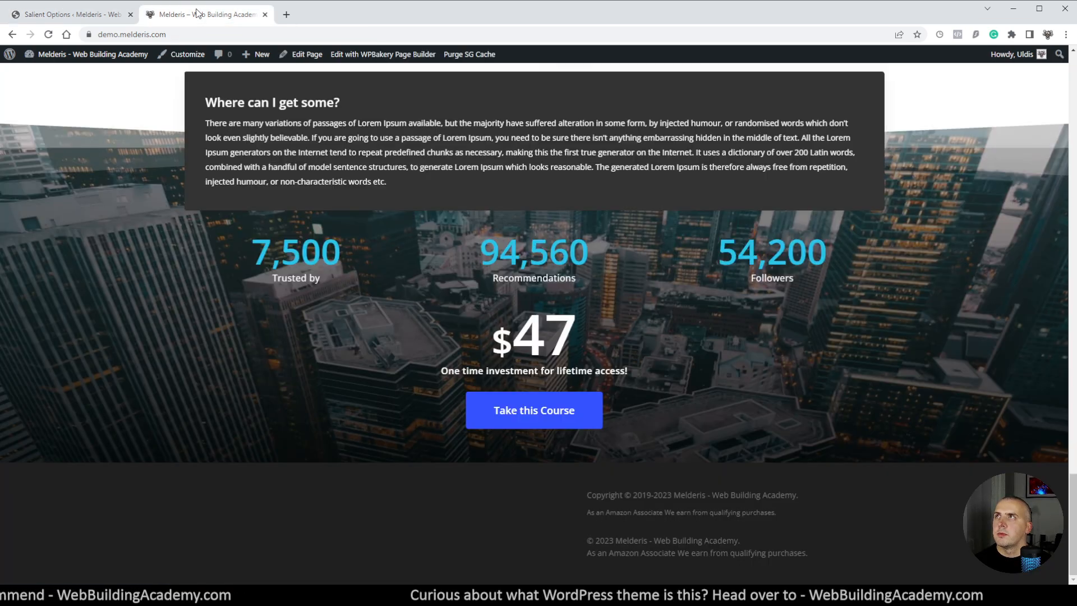
click(48, 35)
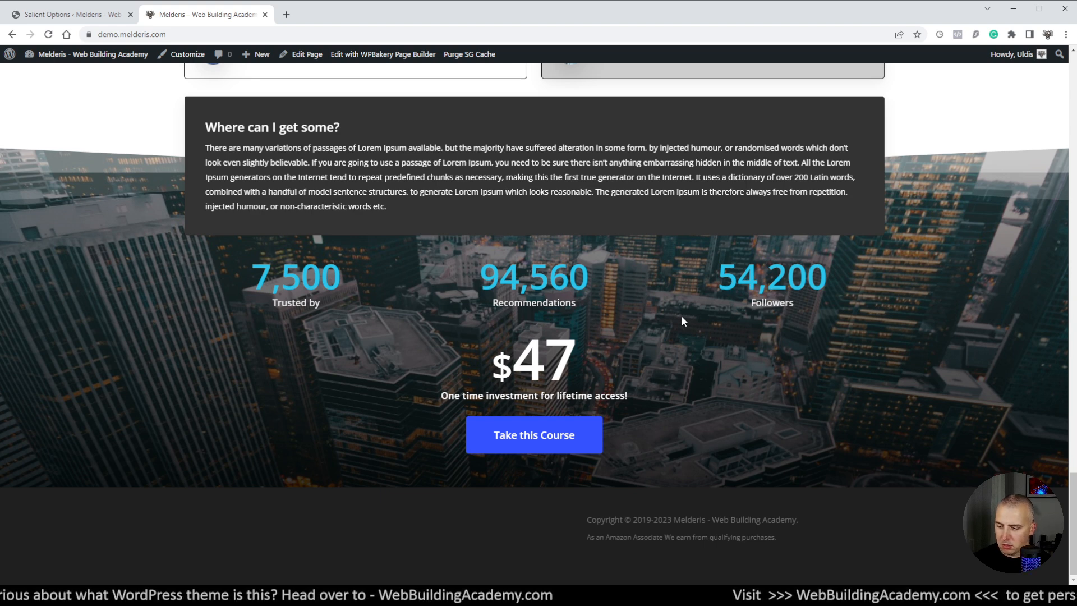
key(F5)
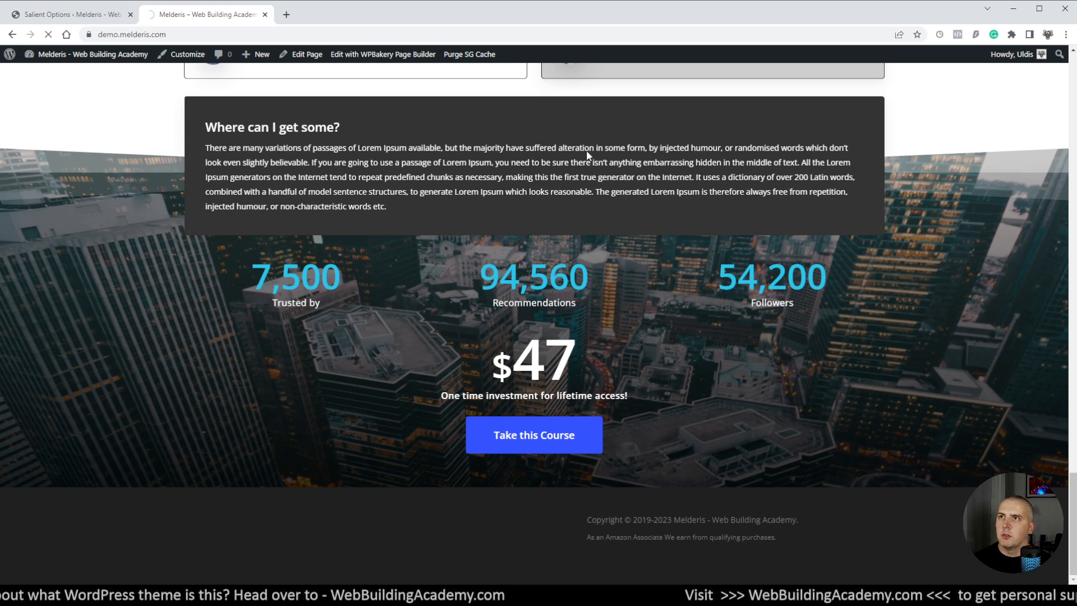
scroll(648, 315, down, 15)
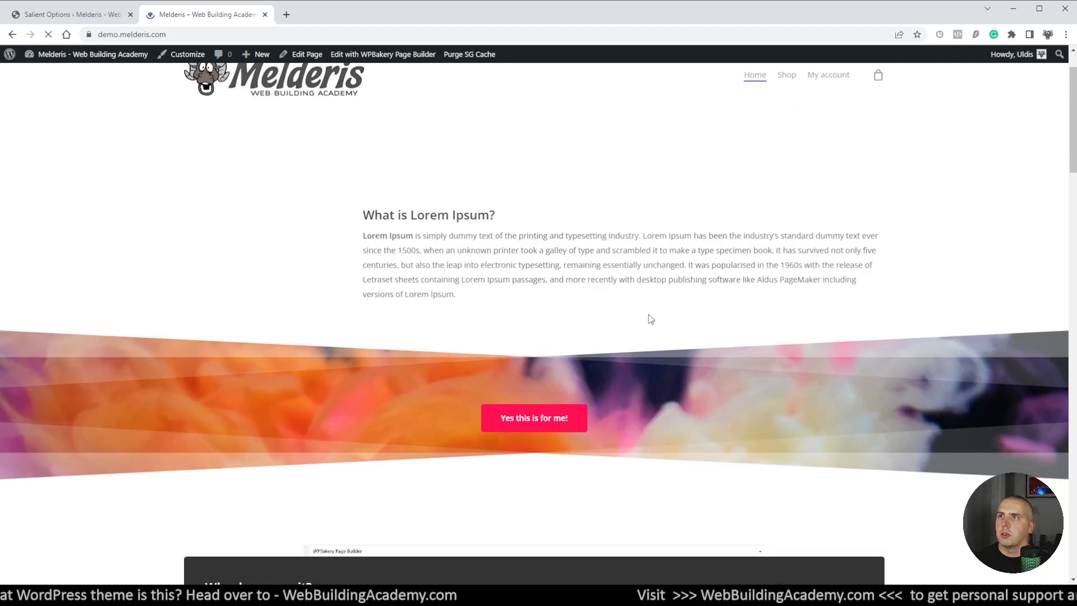
scroll(648, 314, down, 8)
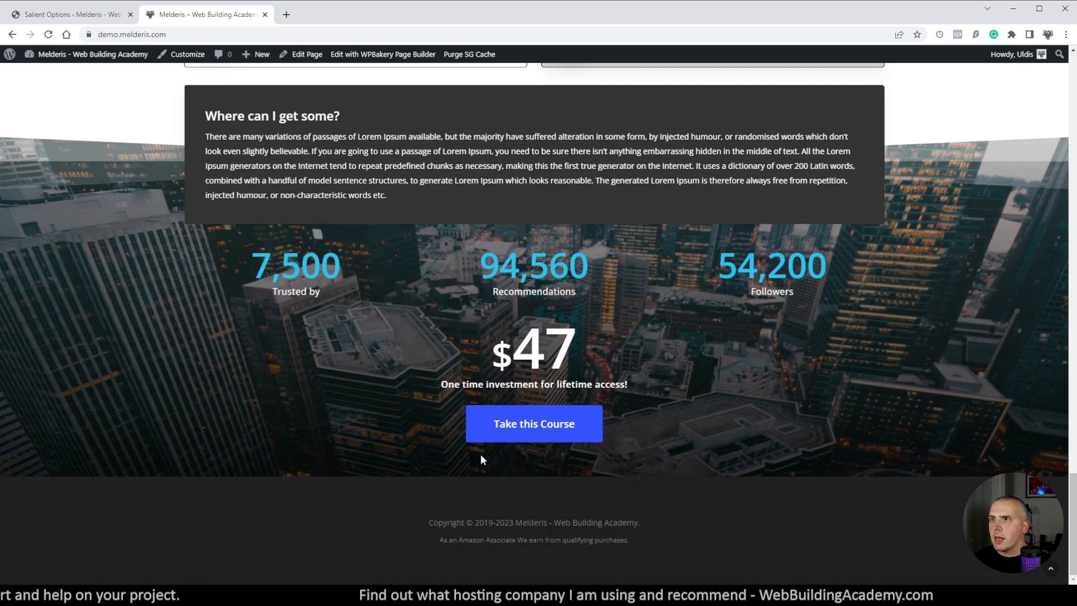
Examine the centered copyright text in the homepage footer, highlighting both lines and the year range
drag(426, 524, 652, 543)
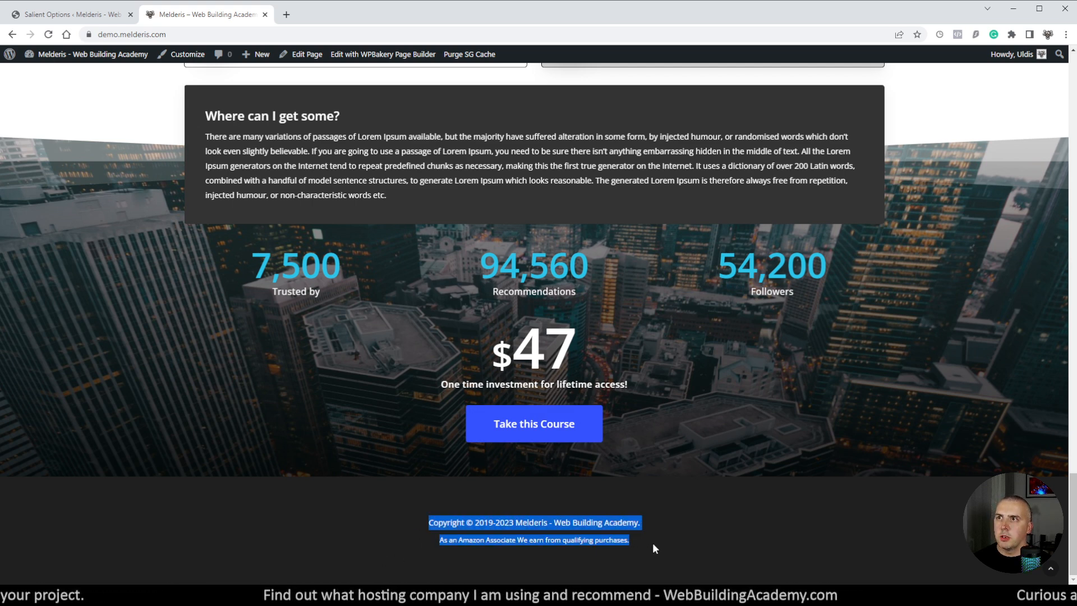
click(676, 547)
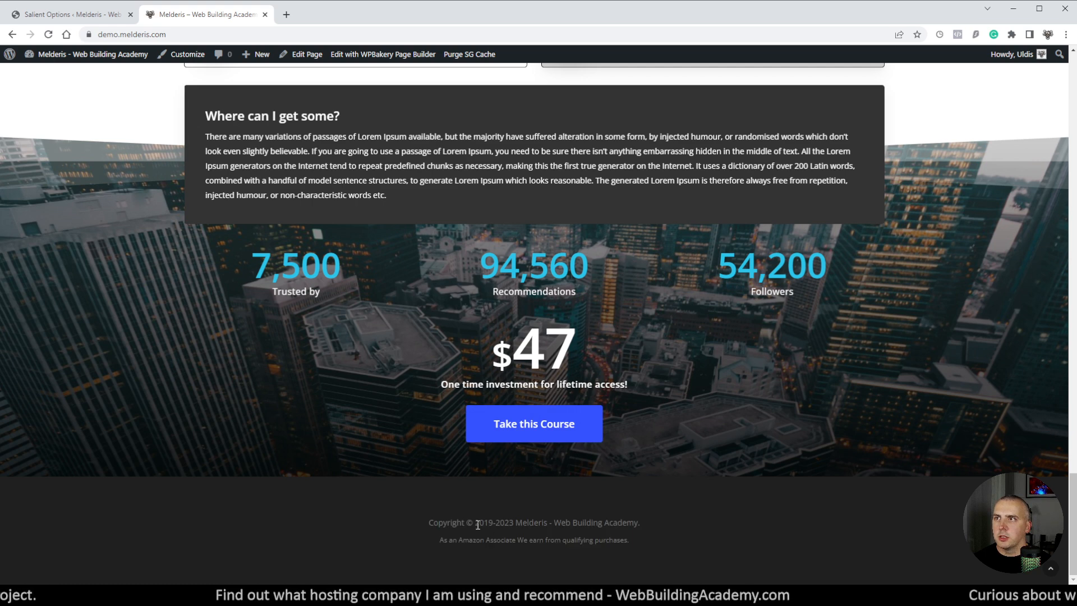
drag(476, 524, 513, 524)
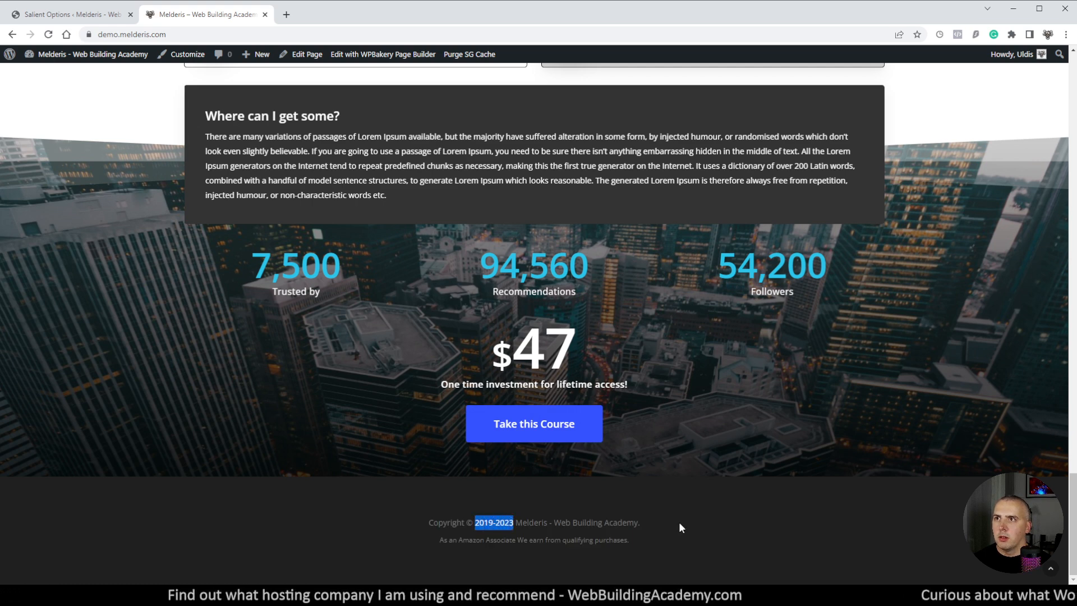
click(739, 523)
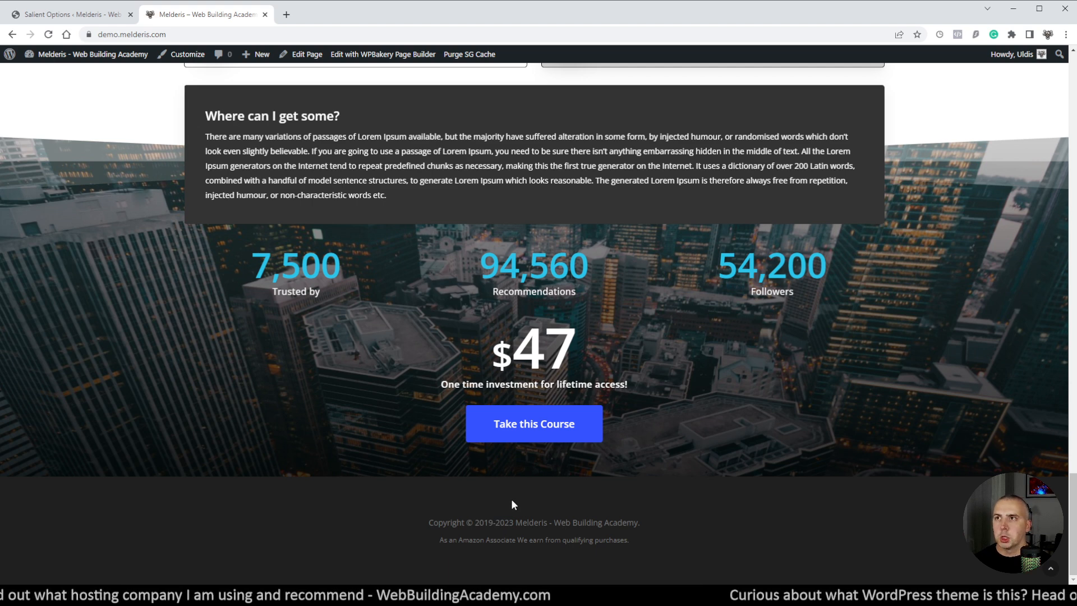
drag(476, 522, 513, 525)
click(526, 532)
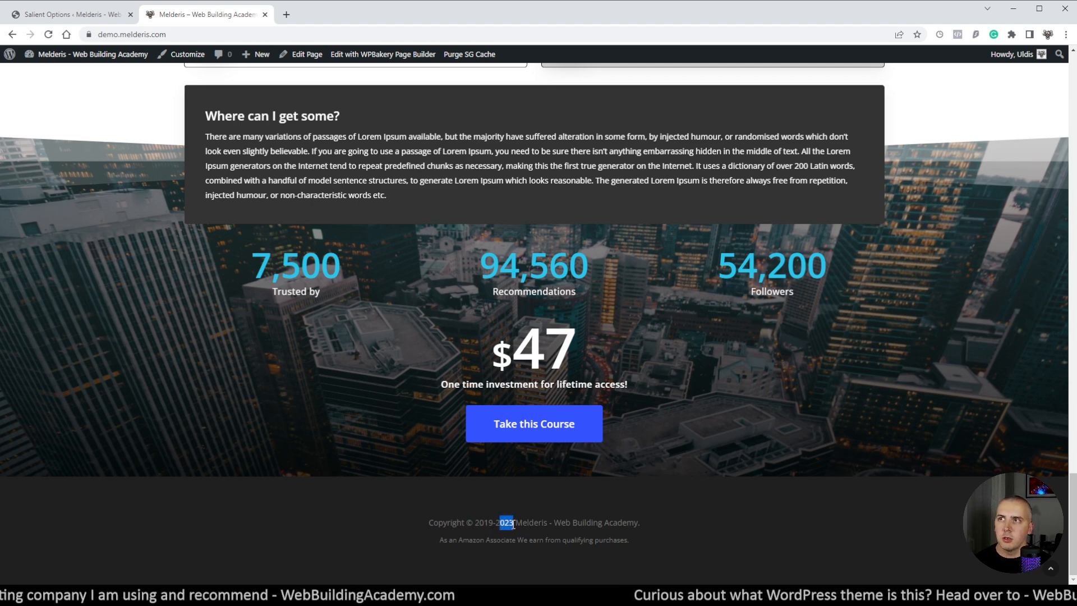